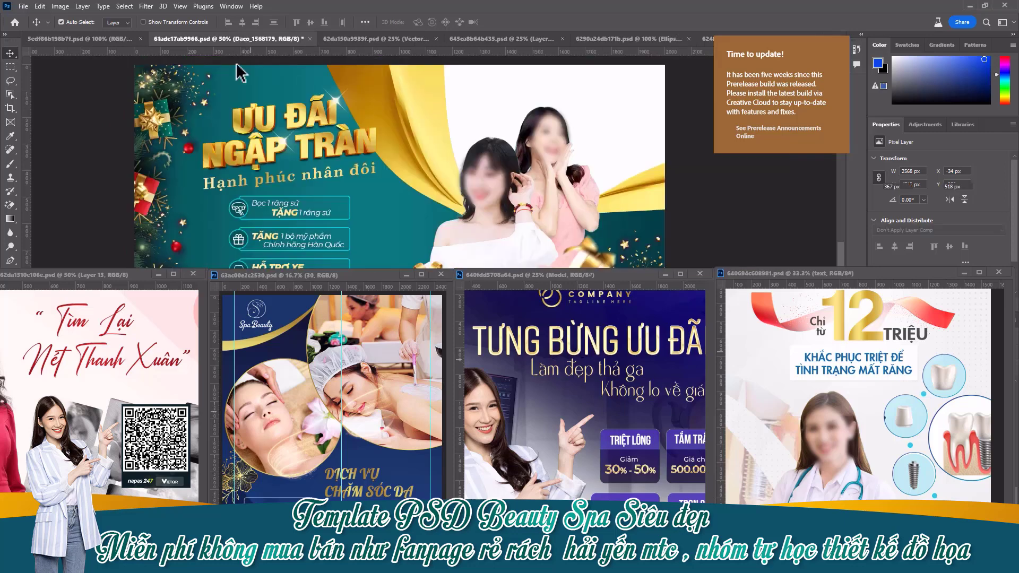
Step: Make the Phoenix Beauty & Spa brow-training banner the active document
left_click(85, 39)
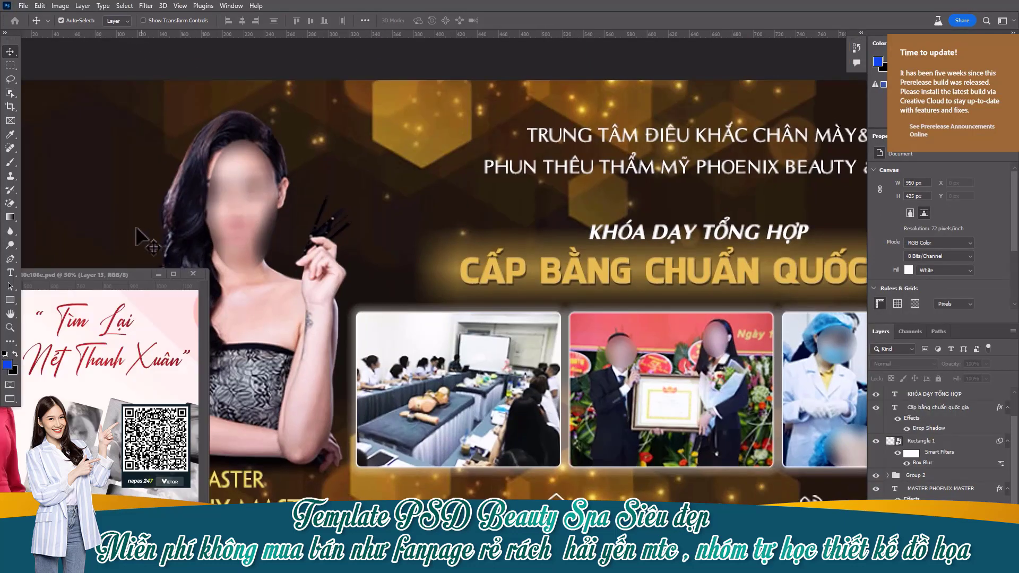
Step: Retype the gold headline as 'TẢI TEMPLATE POSTER BANER BEAUTY PSA'
key("h")
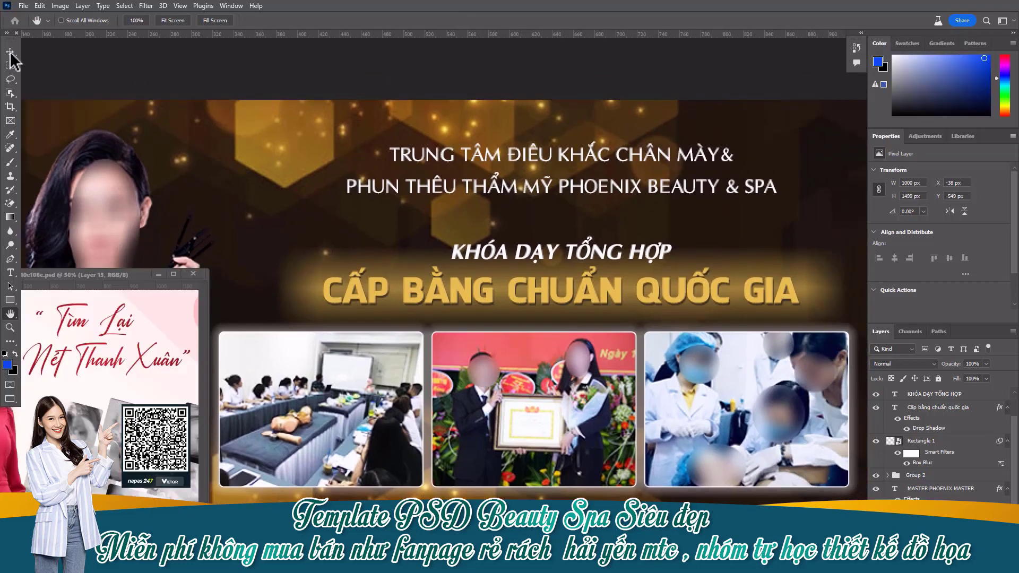
key("v")
left_click(158, 268)
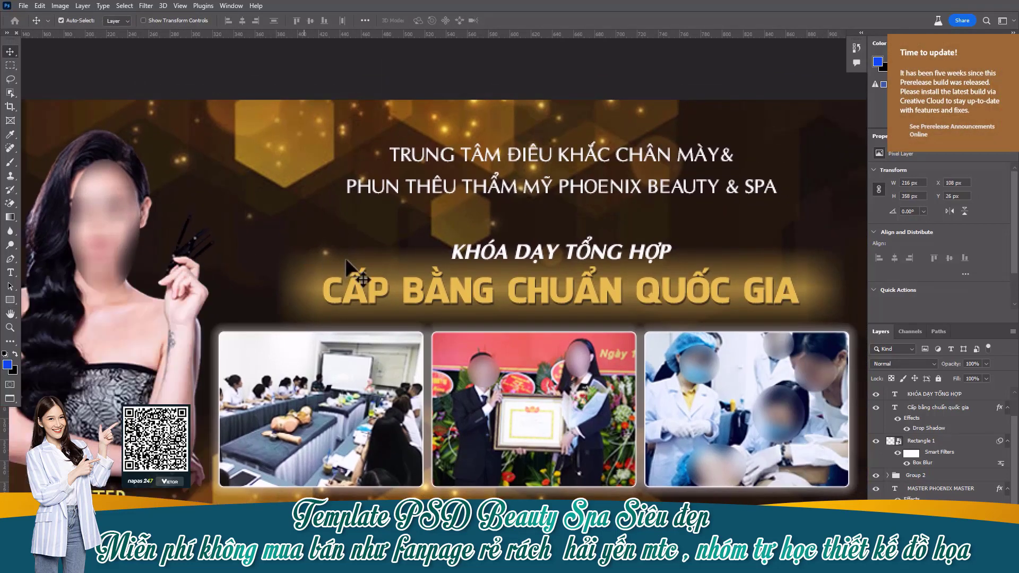
double_click(403, 287)
type("TẢI")
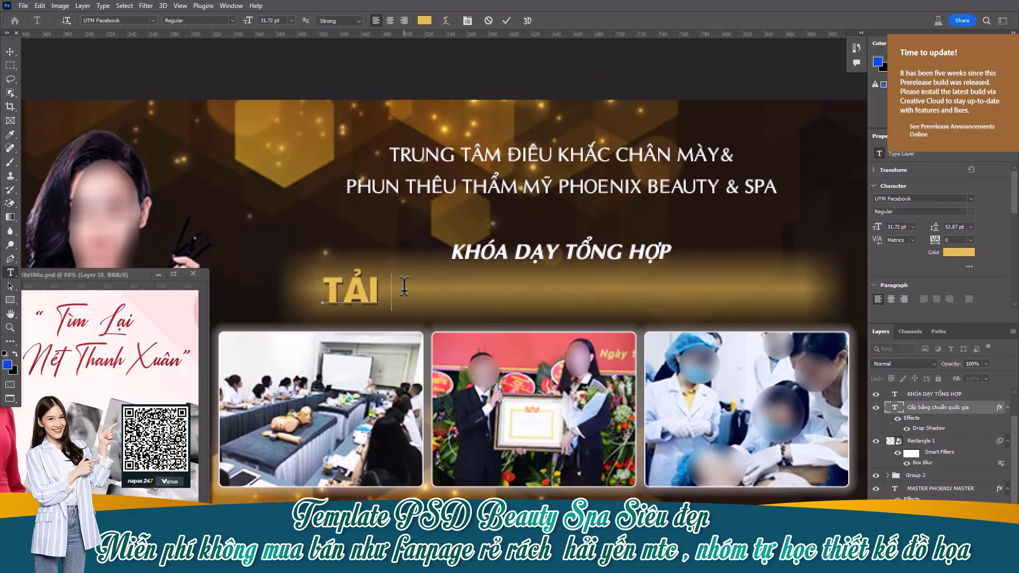
type(" TENOK")
key("BackSpace")
key("BackSpace")
key("BackSpace")
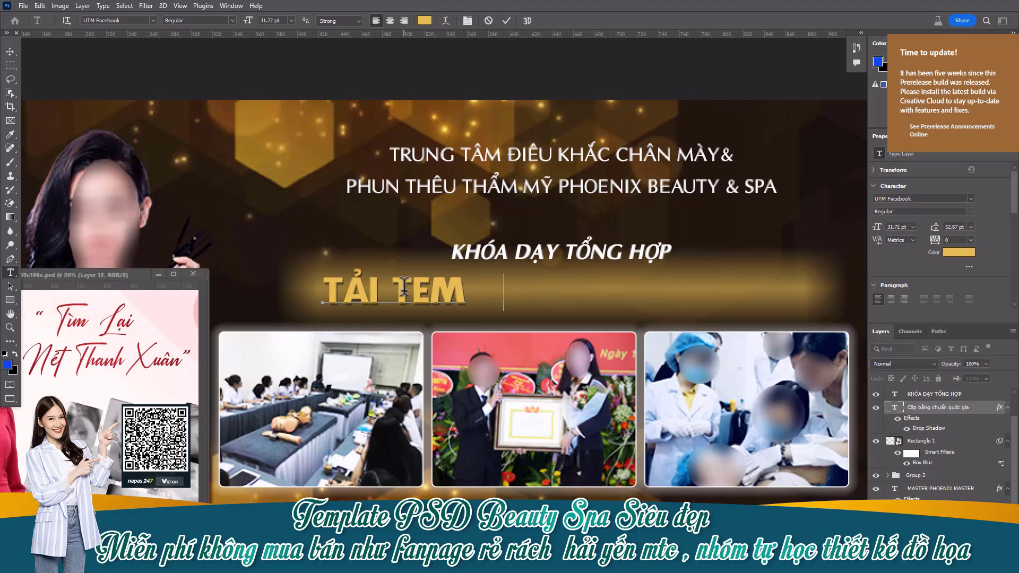
type("PLATE")
type(" POSTER BB")
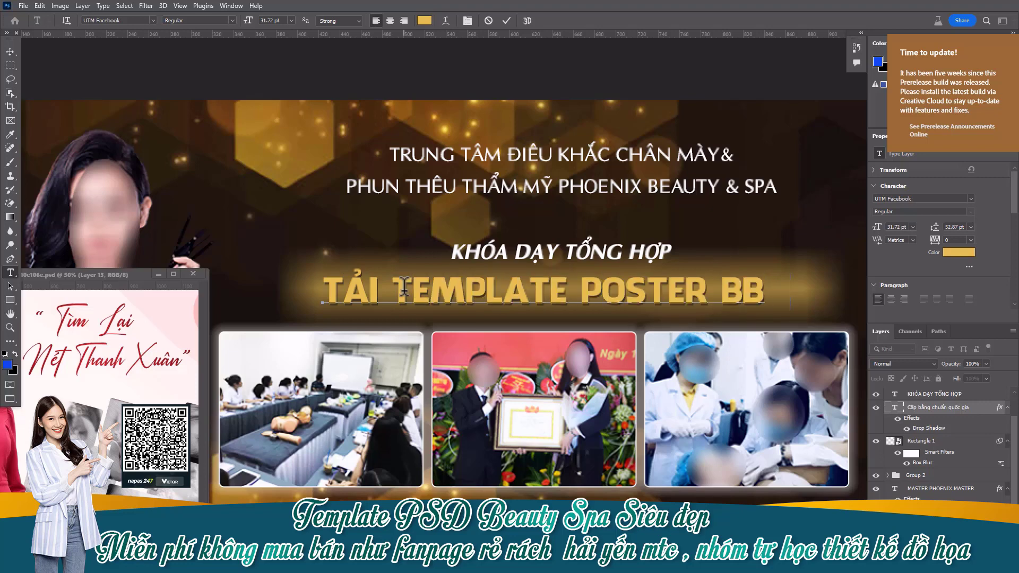
key("BackSpace")
type("ANNER")
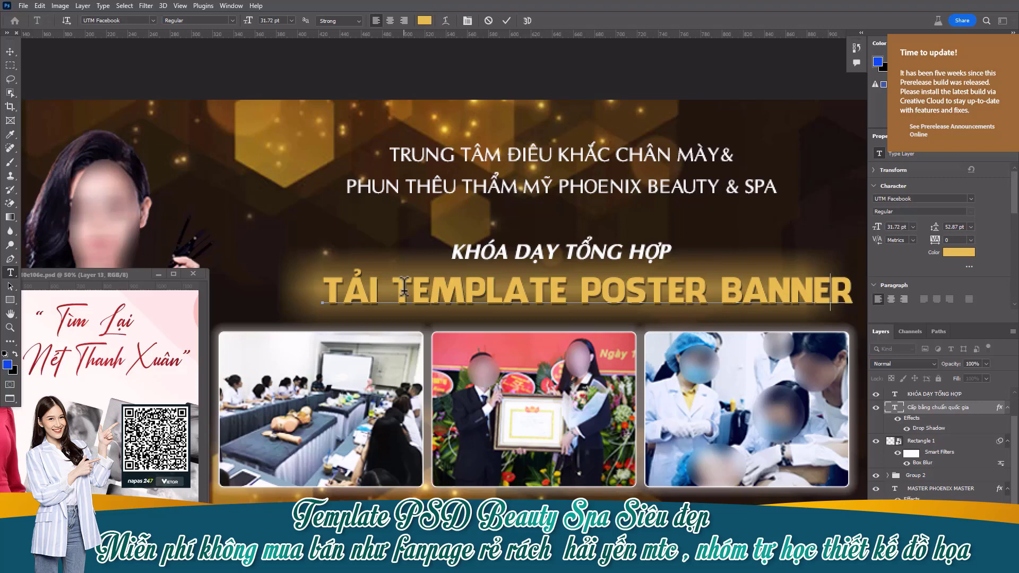
key("BackSpace")
key("BackSpace")
key("BackSpace")
type("B")
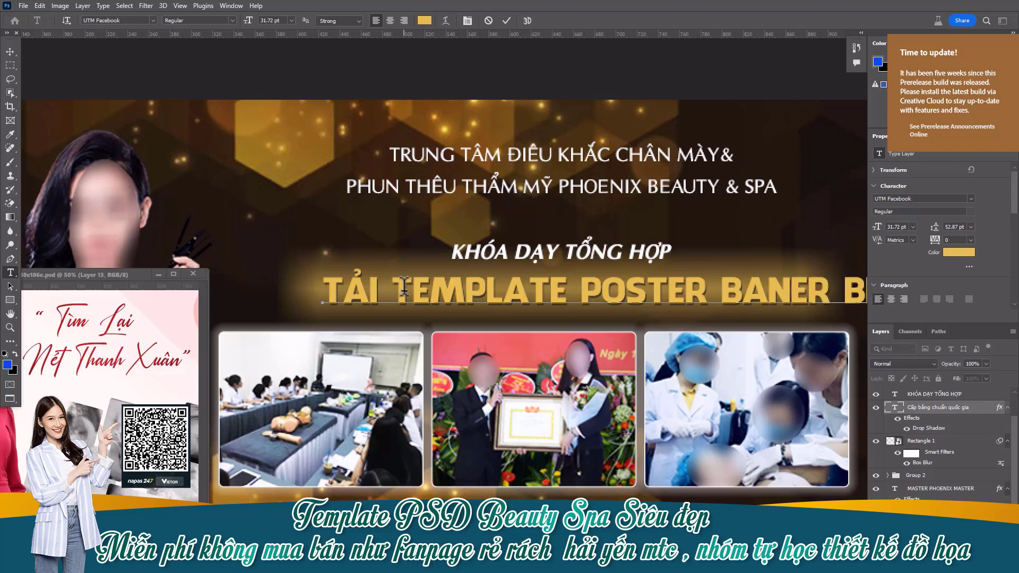
Step: Set the headline to 24 pt and move it just above the photos
key("ctrl+a")
left_click(291, 20)
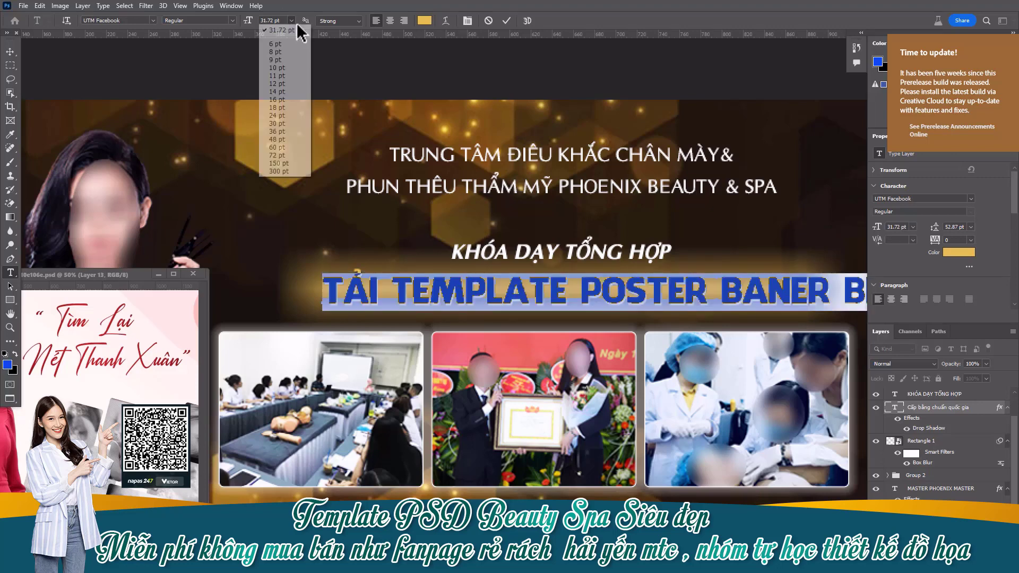
left_click(282, 154)
left_click(291, 20)
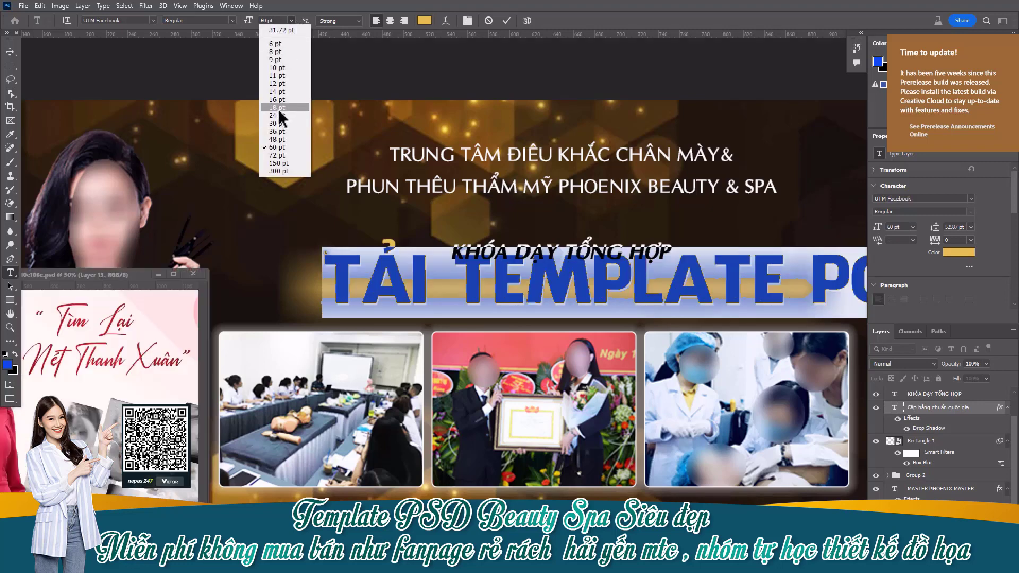
left_click(279, 123)
left_click(10, 52)
left_click_drag(546, 296, 506, 285)
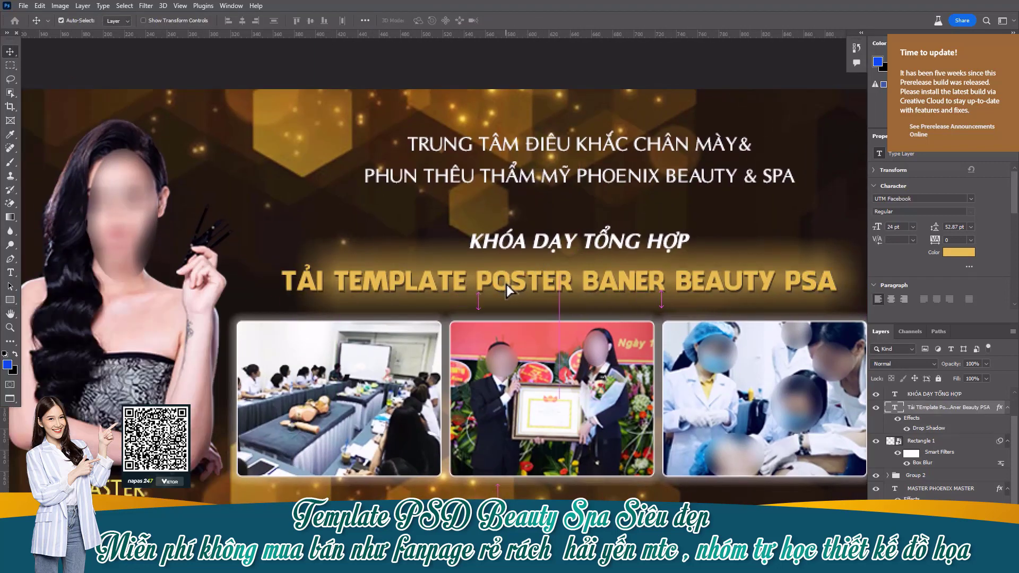
double_click(564, 175)
Step: Replace the top heading with 'MỌI THỨ ĐỀU FREE' and centre it across the banner
key("ctrl+a")
type("MỌI")
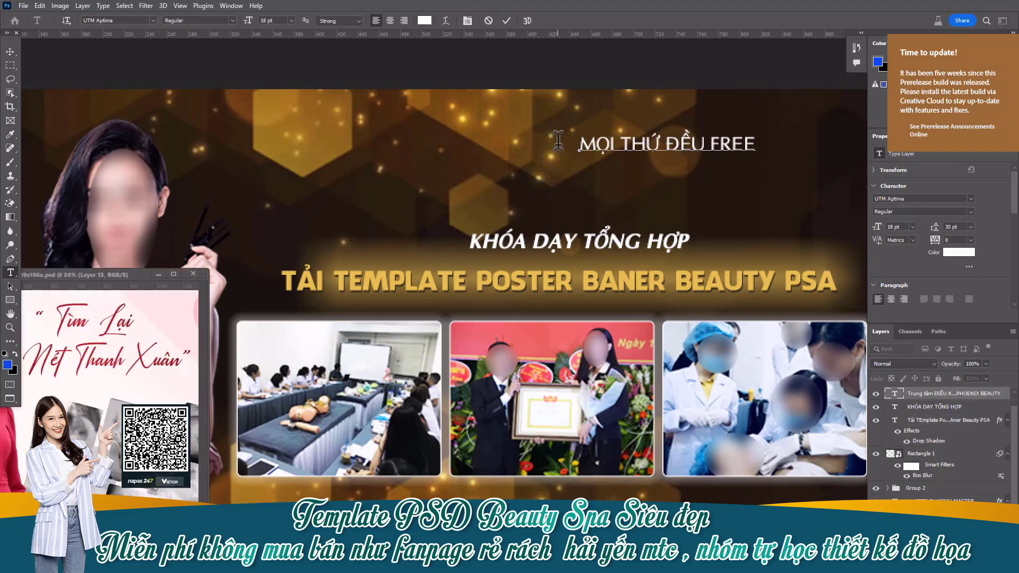
left_click(10, 51)
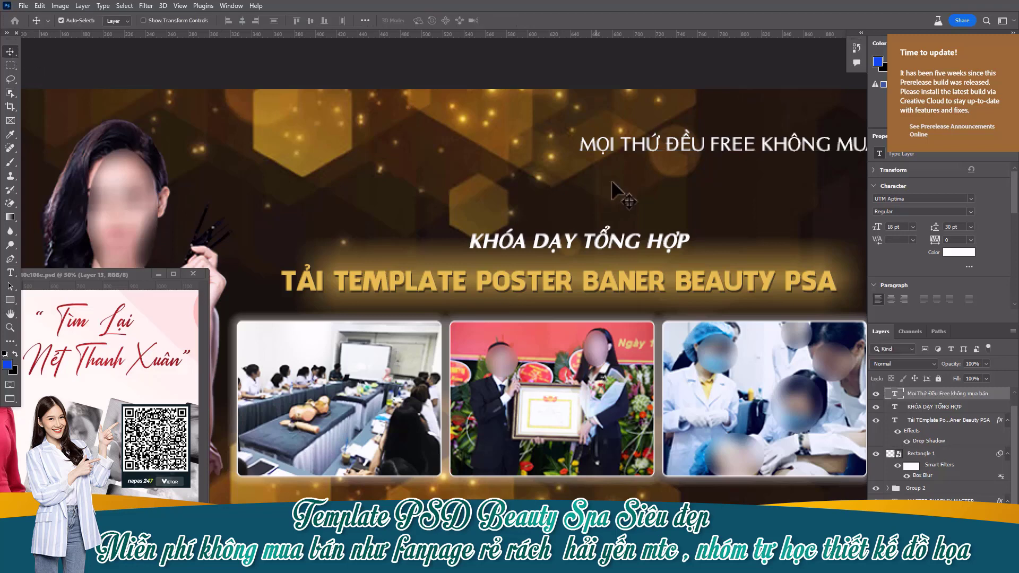
left_click_drag(693, 153, 502, 154)
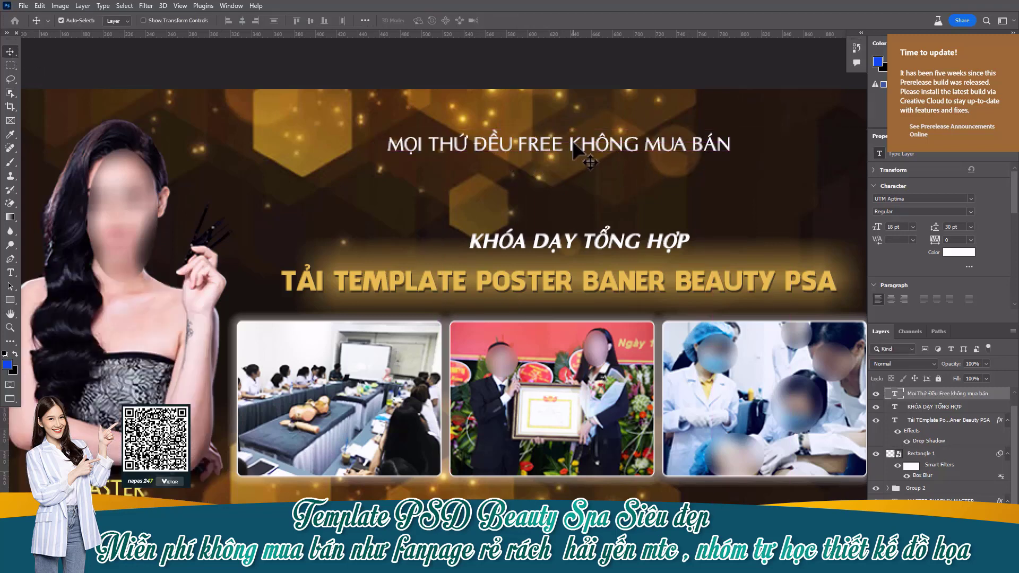
Step: Extend the heading with 'KHÔNG MUA BÁN' and 'NHƯ FANPAGE GIẢ TẠO CUỘC SỐNG DESIGNER', shifted left
double_click(573, 144)
type("NHƯ FANPAGE GIẢ TẠO CUỘC SỐNG DESIGNER")
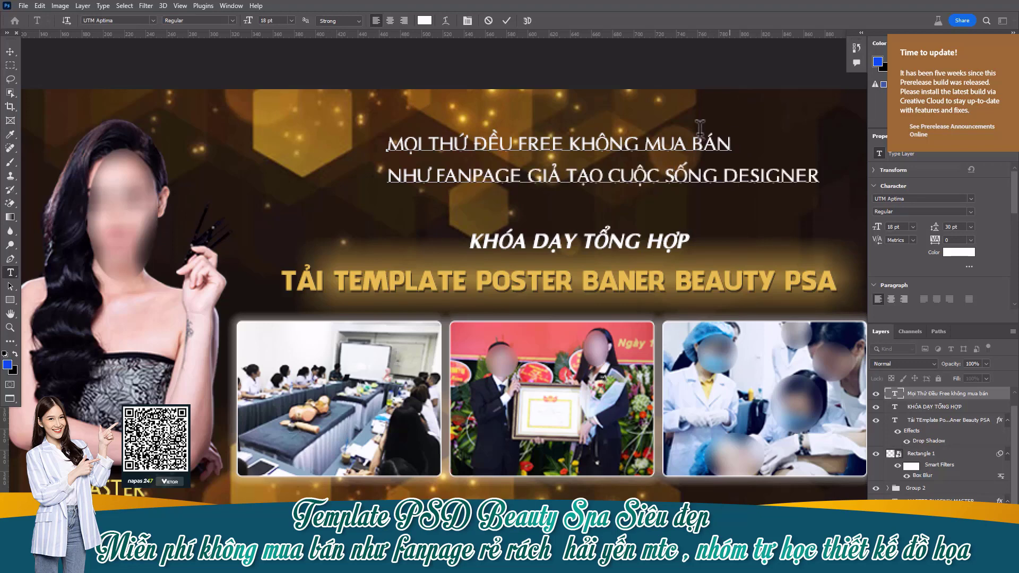
left_click(10, 51)
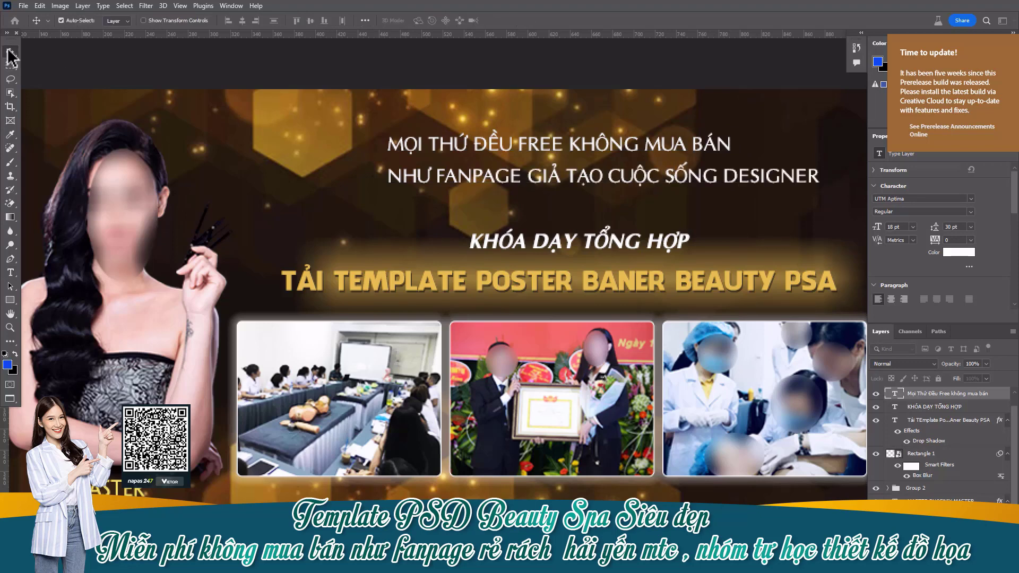
left_click_drag(479, 145, 326, 152)
Step: Lengthen the top heading and shift it up and to the right
key("t")
left_click(646, 174)
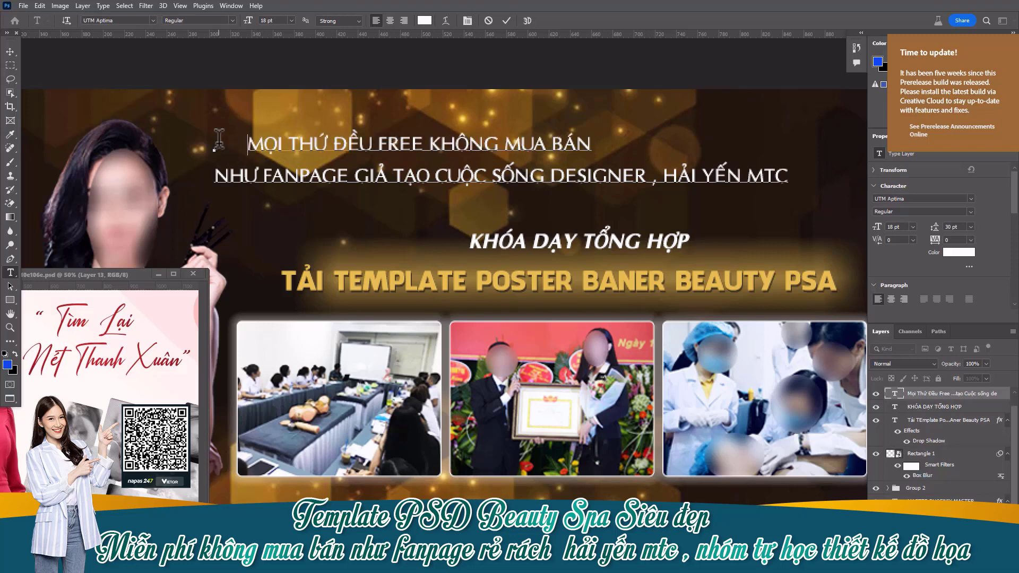
left_click(10, 52)
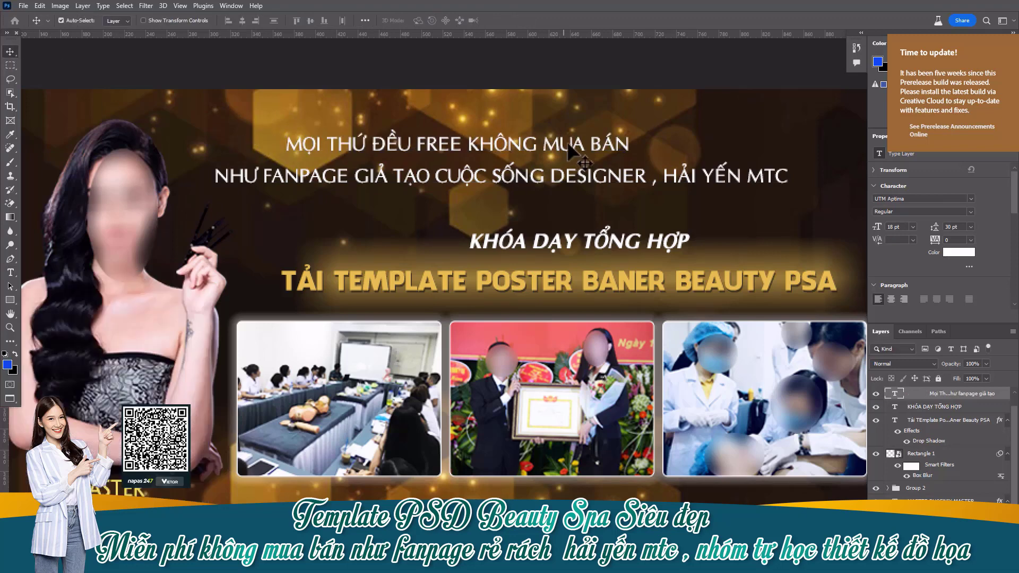
left_click_drag(293, 142, 307, 119)
Step: Add lines ending 'CHẠY MẤT DÉP' and align the four-line block above KHÓA DẠY TỔNG HỢP
key("t")
left_click(305, 119)
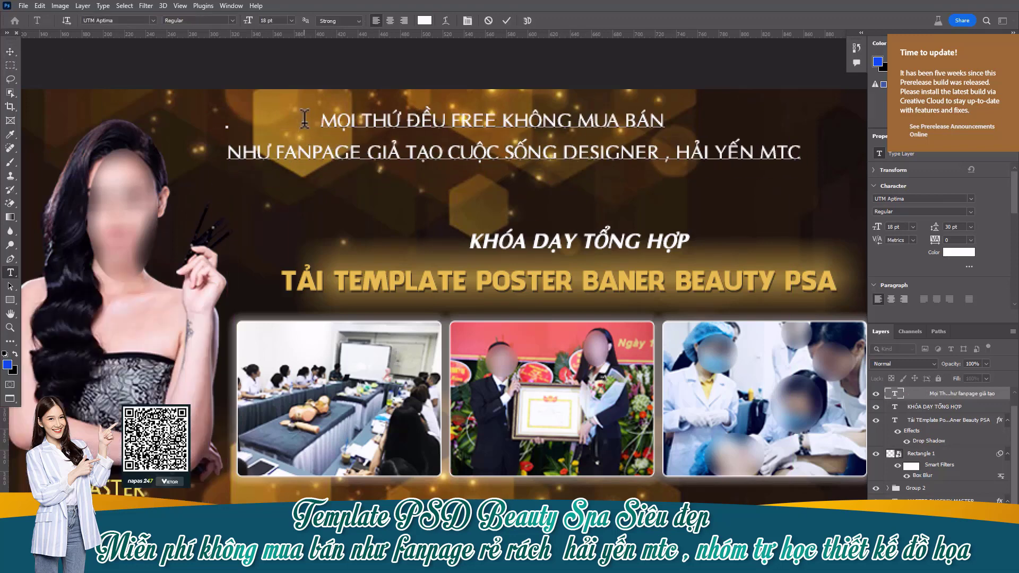
left_click_drag(615, 126, 630, 125)
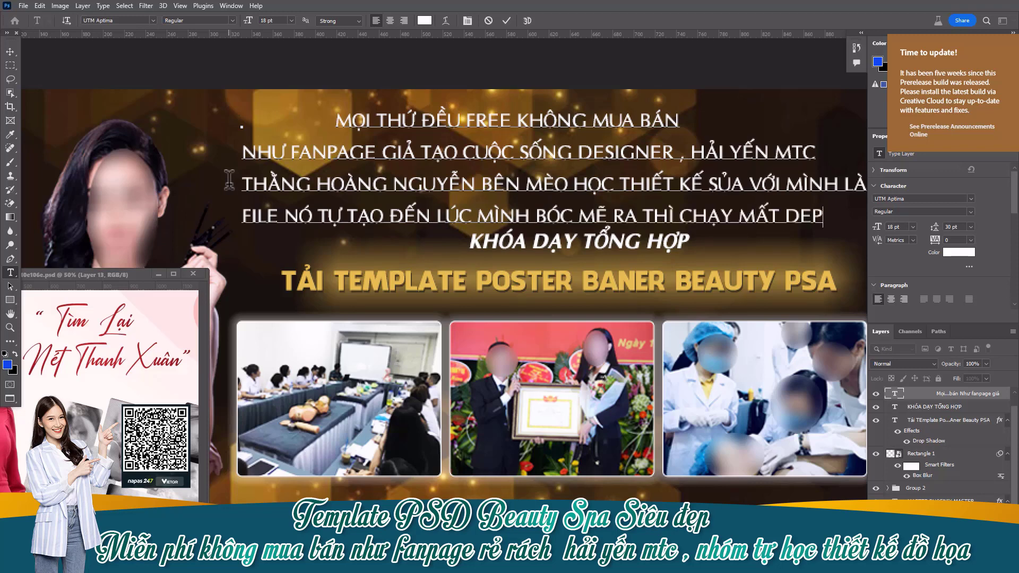
key("ctrl+Return")
key("v")
mouse_move(608, 189)
left_mouse_down()
mouse_move(591, 179)
mouse_move(600, 171)
left_mouse_up()
left_click_drag(608, 432, 584, 432)
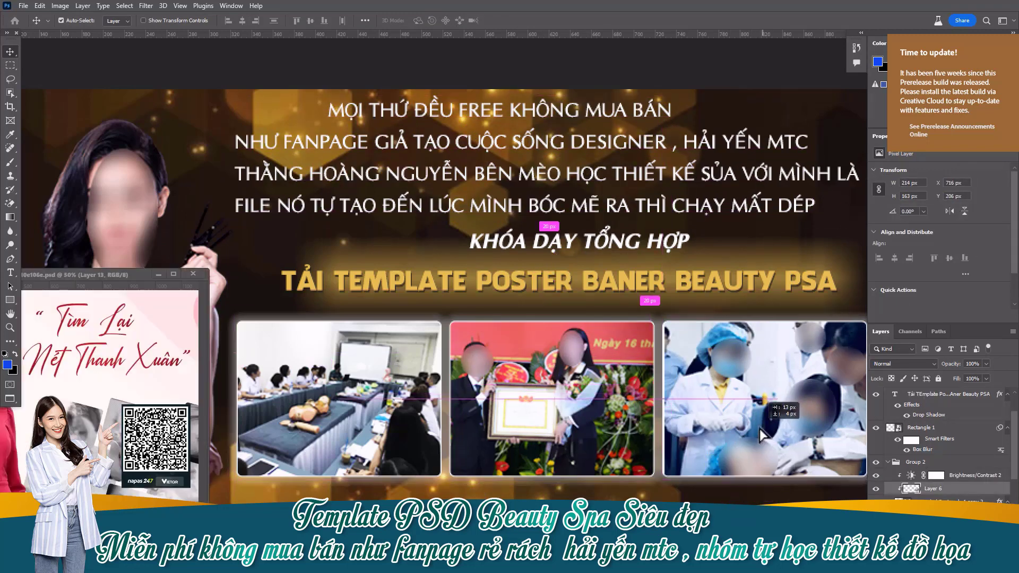
Step: Reposition photos in the pink banner's collage, undoing a photo copied into the square template
left_click(361, 417)
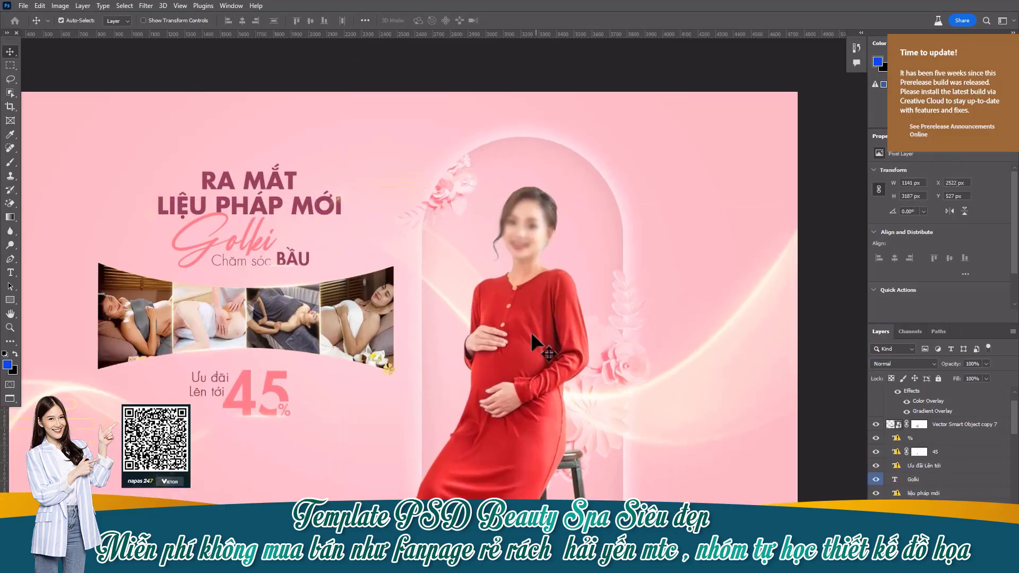
left_click_drag(540, 298, 539, 322)
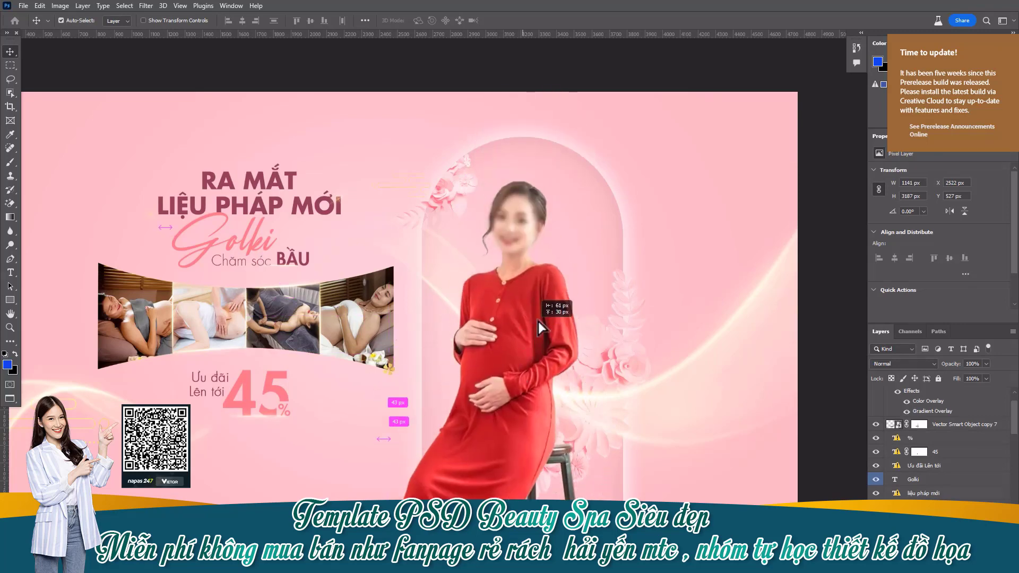
left_click_drag(268, 323, 274, 330)
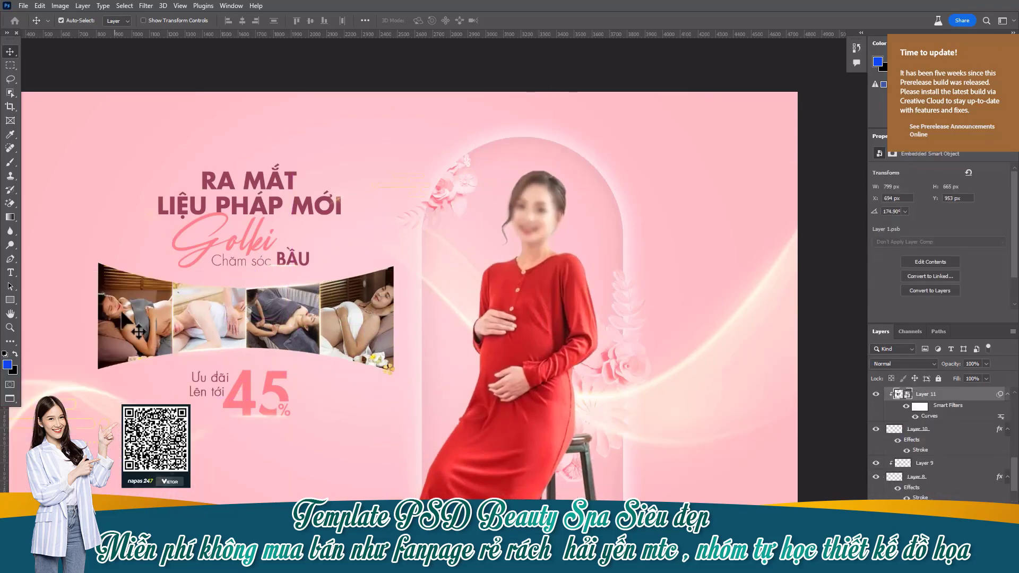
left_click_drag(133, 329, 110, 322)
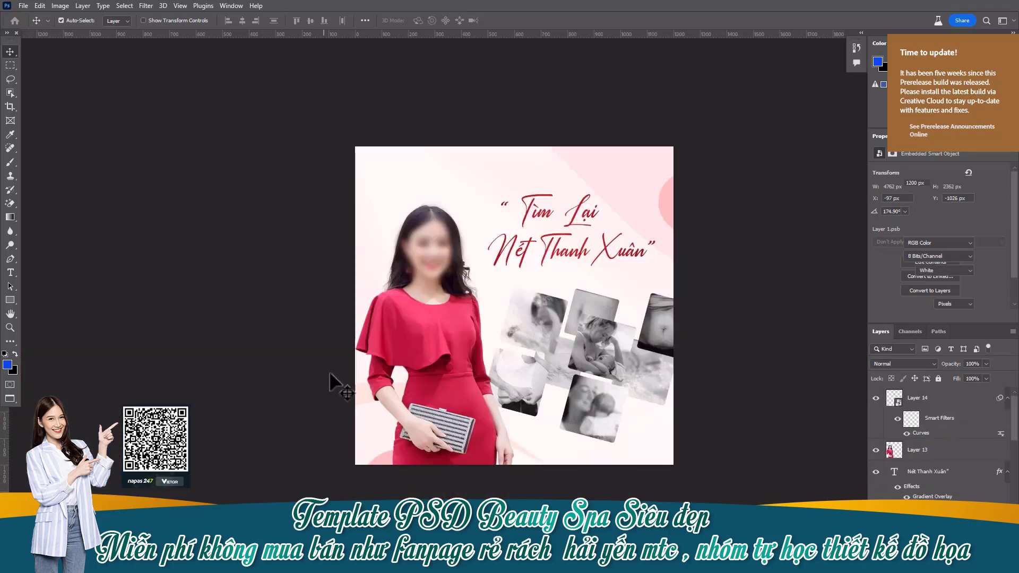
left_click_drag(374, 413, 491, 183)
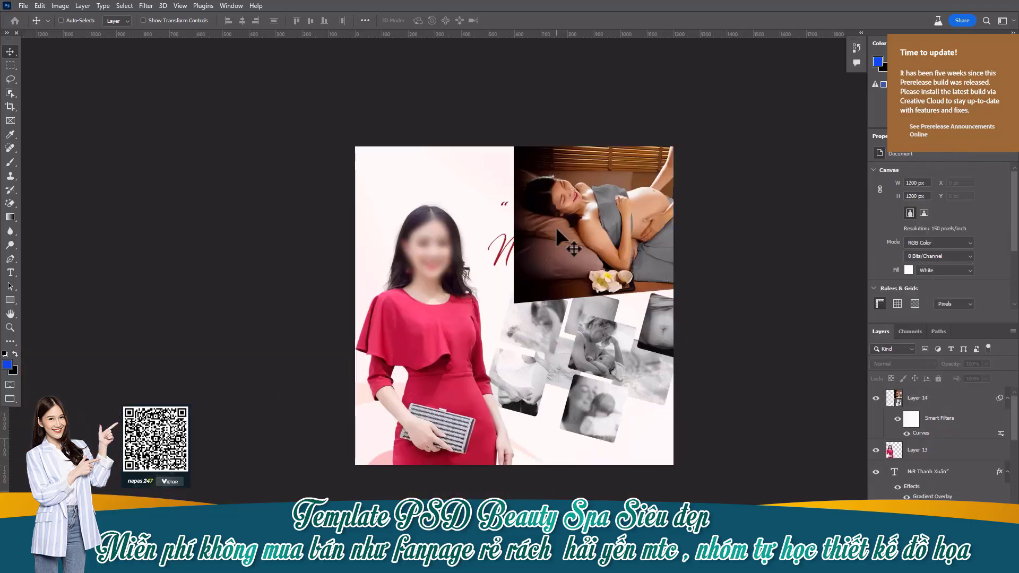
key("ctrl+z")
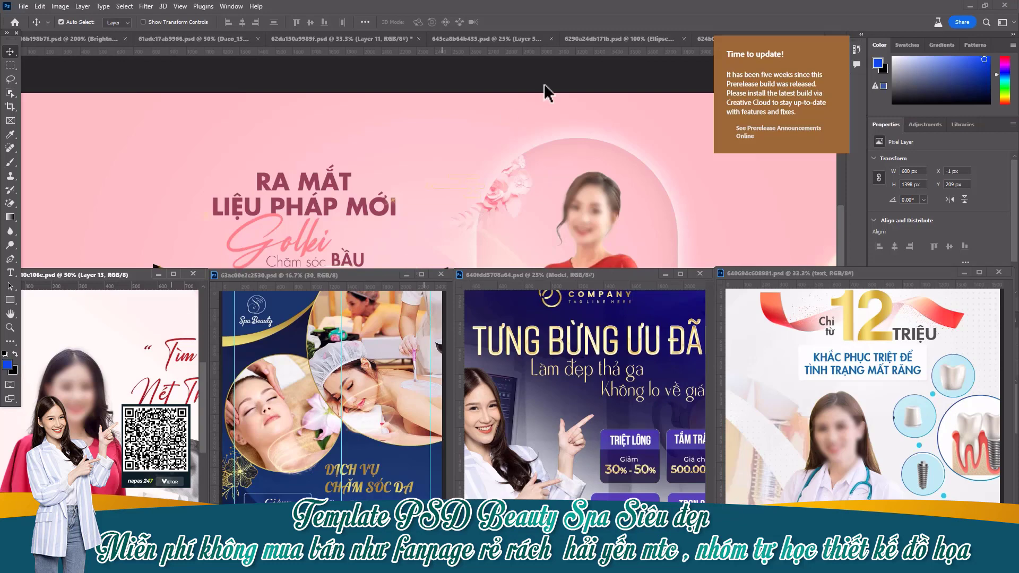
Step: Retype the Gói Khám Da Liễu headline as 'Template Free không mua bán'
left_click(508, 41)
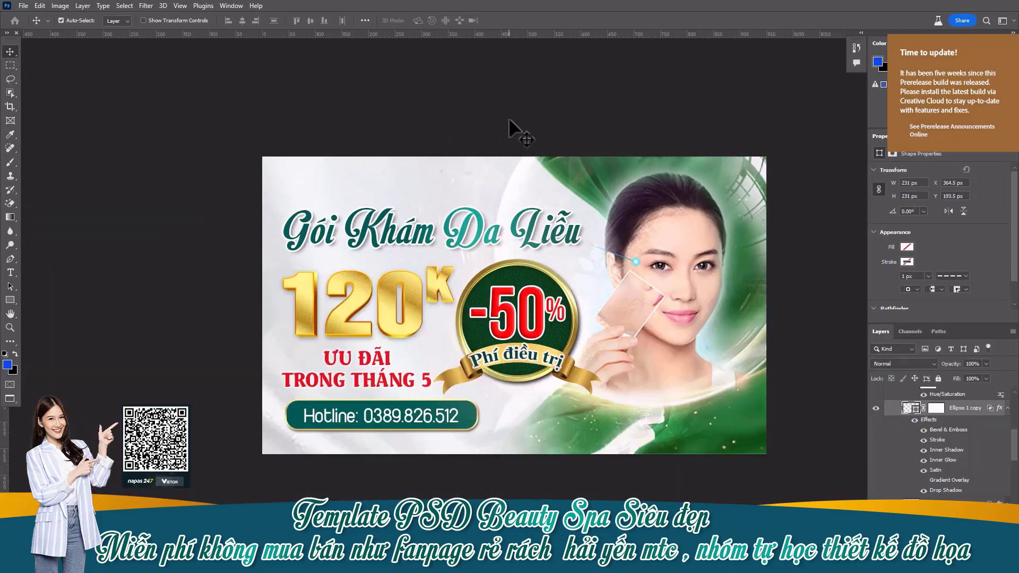
key("ctrl+1")
left_click_drag(443, 286, 445, 238)
key("t")
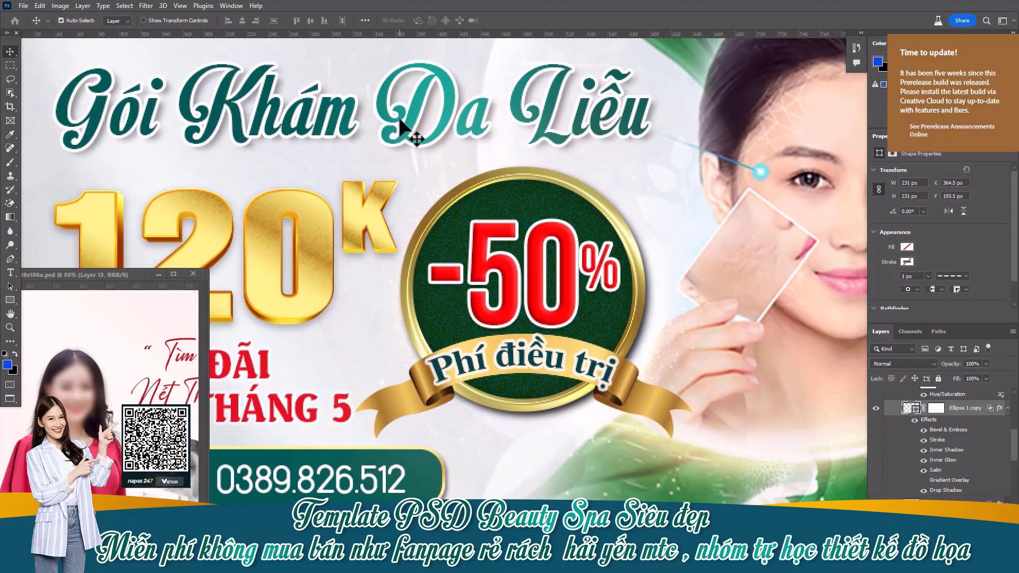
left_click(399, 118)
key("ctrl+a")
type("Templ")
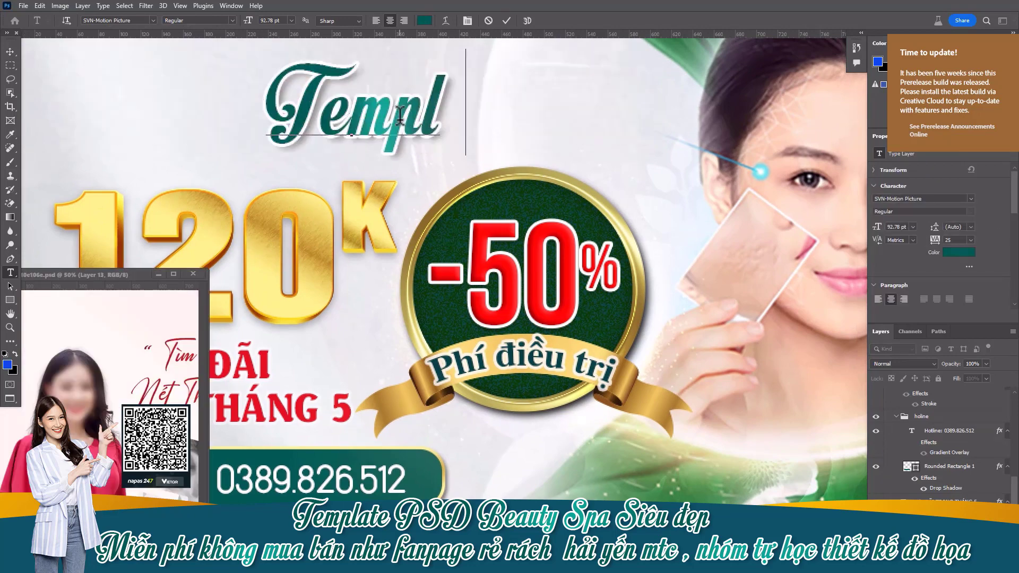
type("ate Free No")
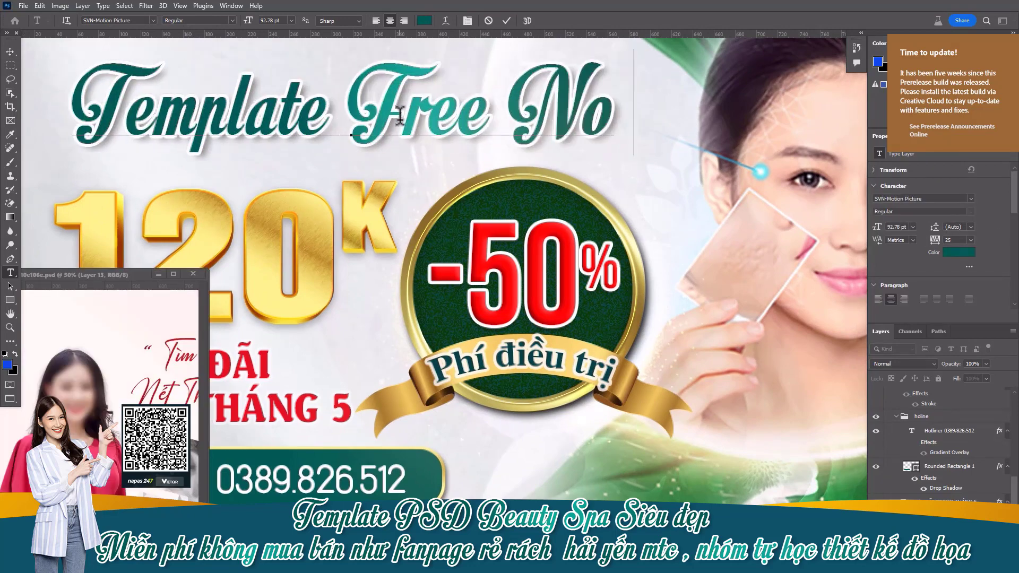
key("BackSpace")
key("BackSpace")
type("không")
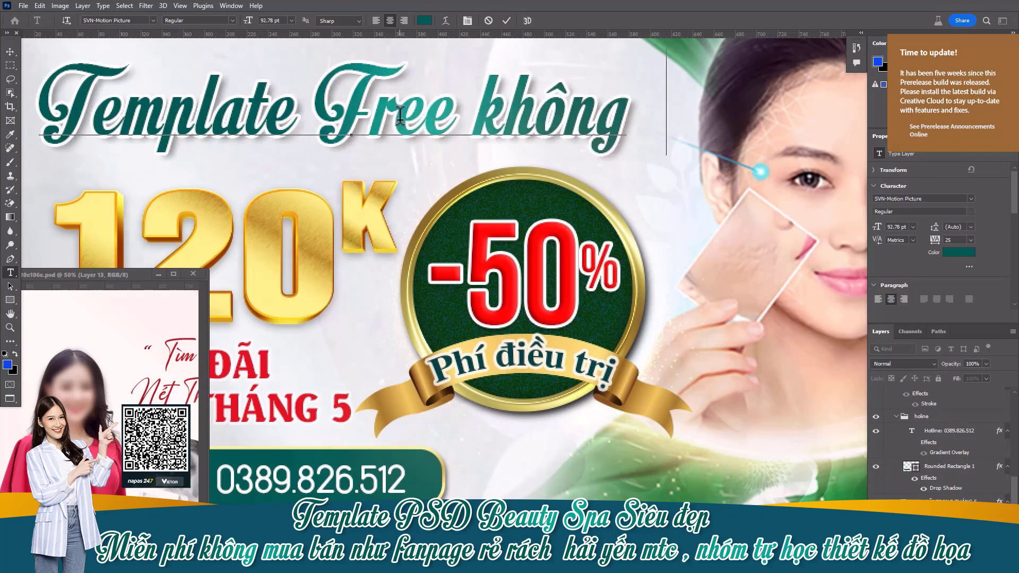
type("  mua bán")
left_click(10, 51)
Step: Shrink the round line decoration around the badge
key("ctrl+minus")
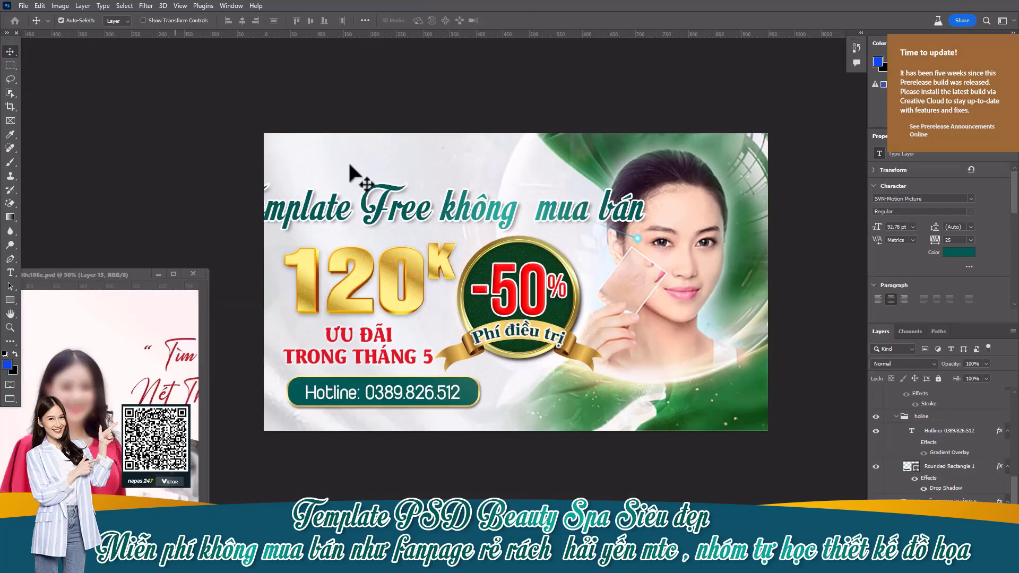
left_click(632, 223, "ctrl")
key("ctrl+t")
left_click_drag(643, 187, 561, 215)
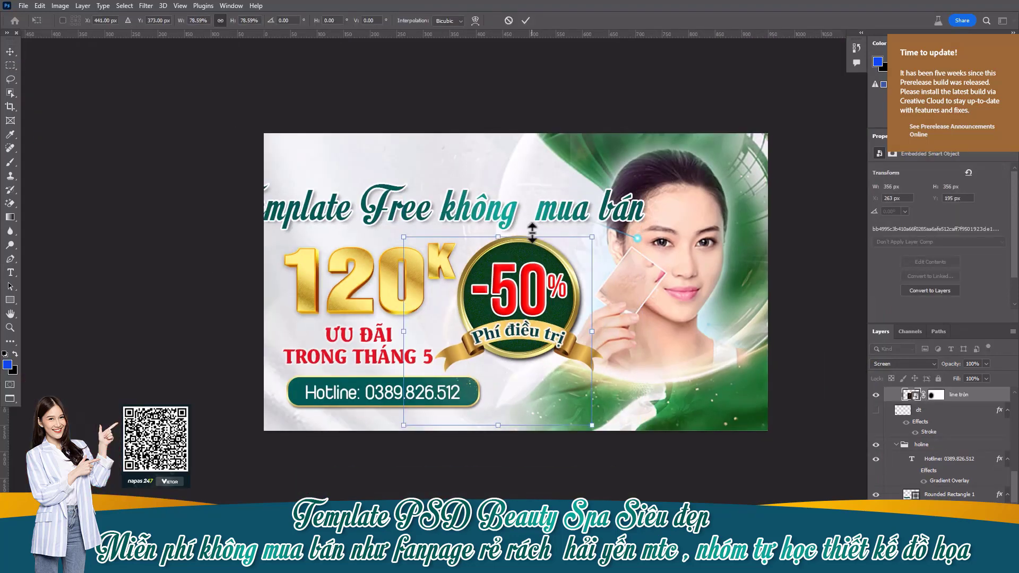
key("Return")
Step: Set the headline font size to 72 pt
double_click(481, 204)
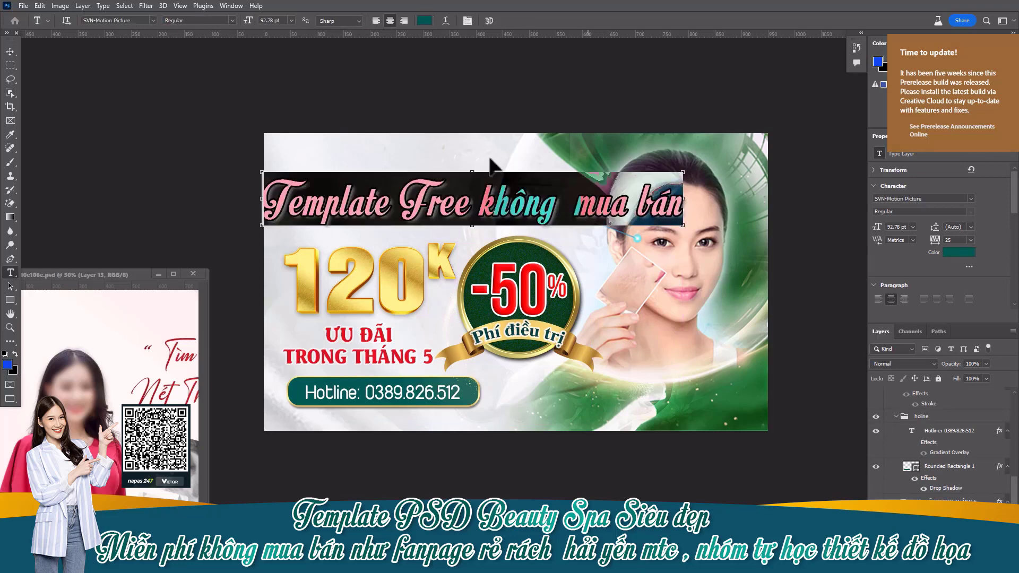
left_click(291, 21)
left_click(276, 99)
left_click(291, 20)
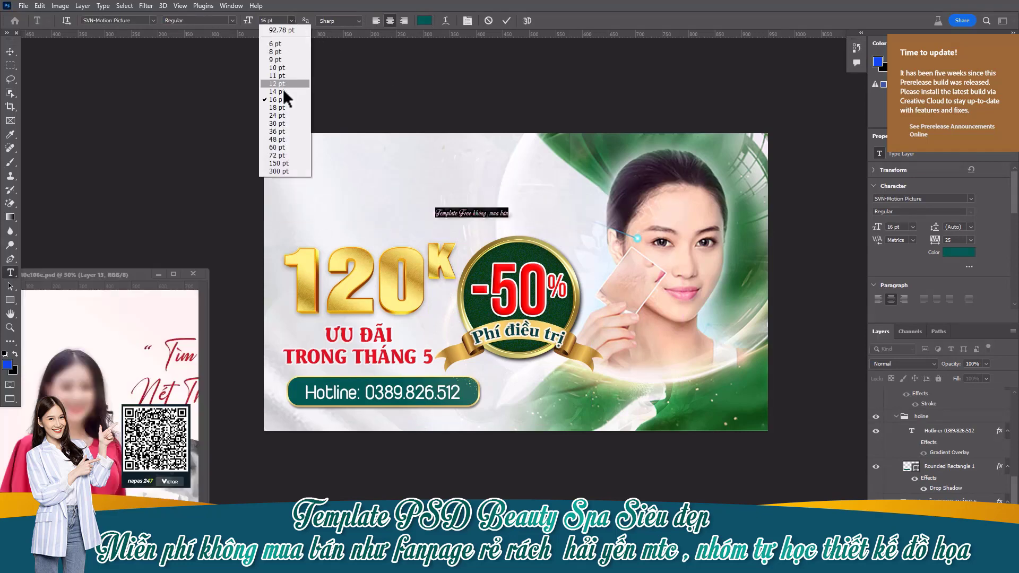
left_click(282, 139)
left_click(278, 22)
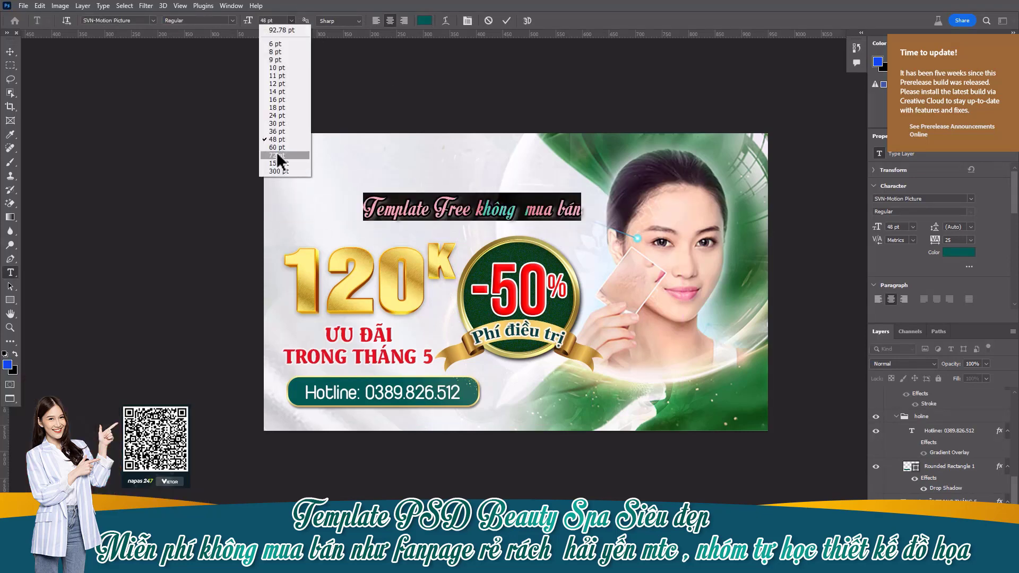
left_click(276, 154)
left_click(10, 52)
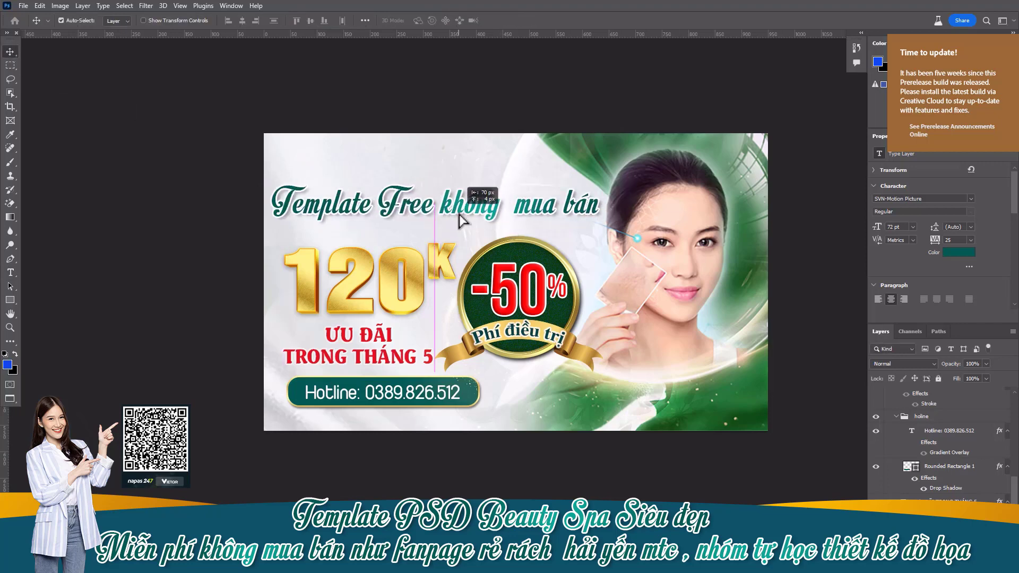
Step: Change the hotline button text to 'Kèm font chữ hot'
key("t")
left_click(427, 393)
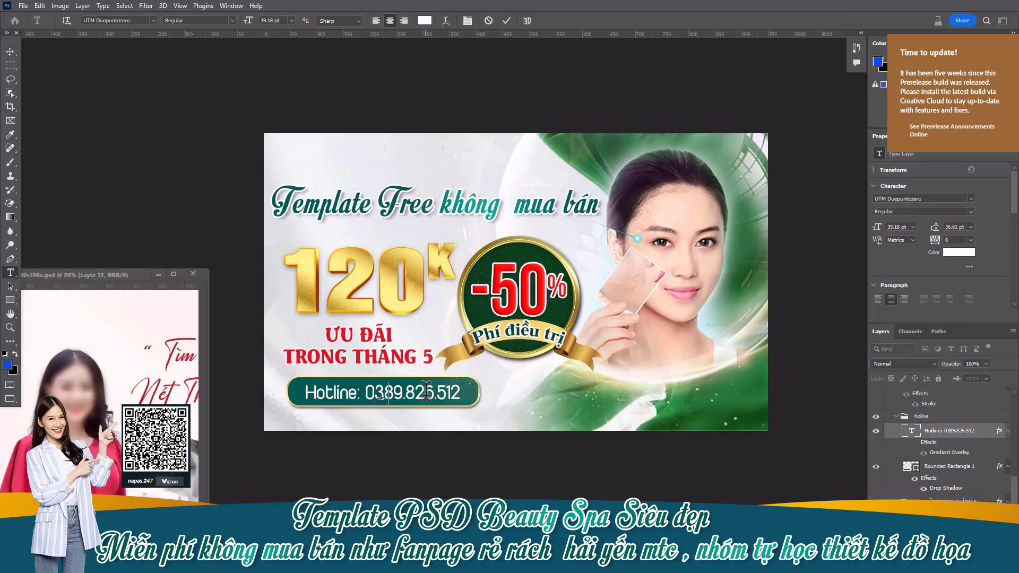
type("Kèm fontchữ hot")
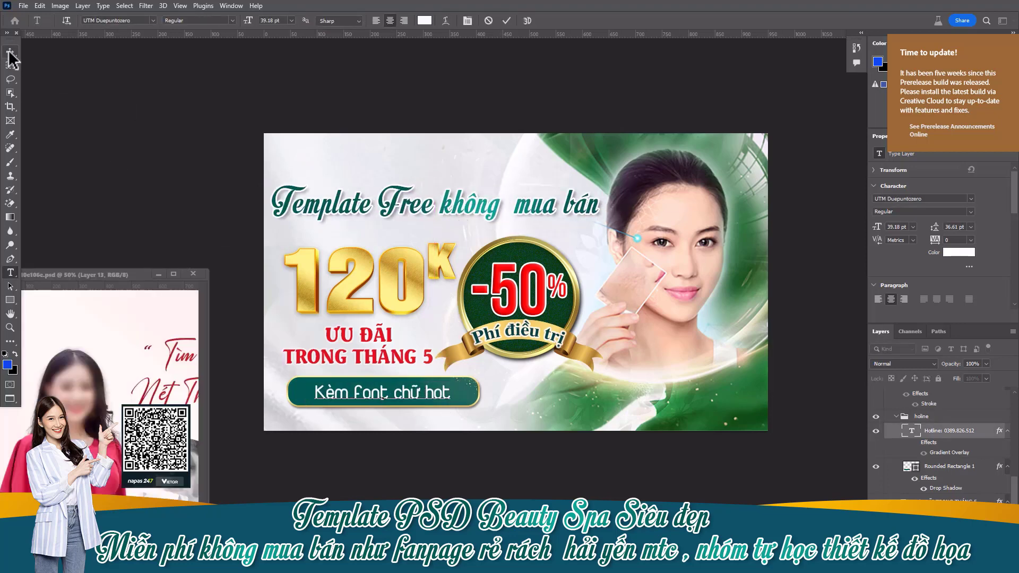
left_click(10, 51)
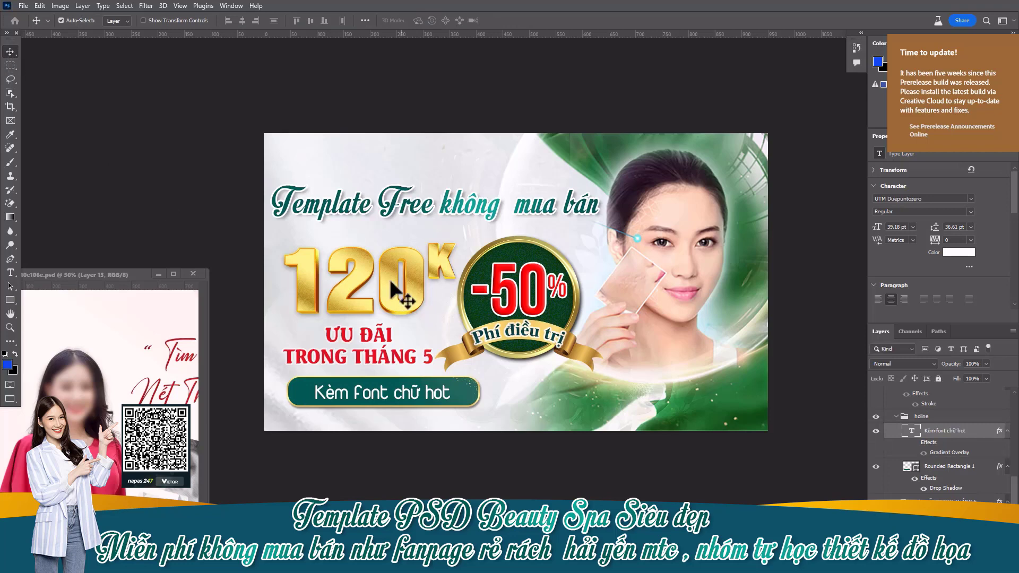
Step: Select all of the Phí điều trị ribbon text for replacement
key("t")
left_click(525, 332)
key("ctrl+a")
Step: Retype the ribbon as 'Miễn Phí' and the -50% badge as two-line 'ĐỒ HỌA ĐẲNG CẤP'
type("Miễn P")
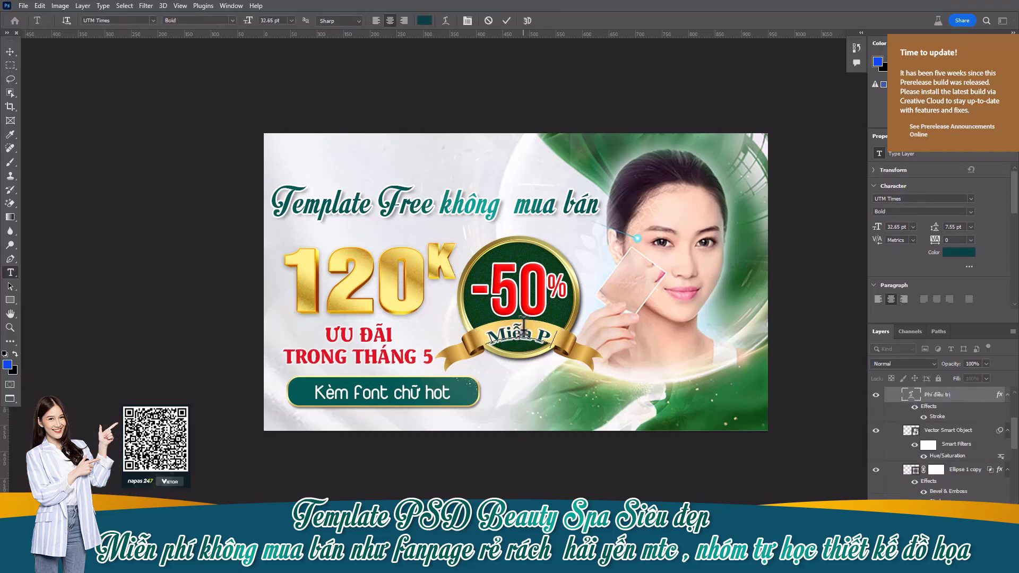
left_click(10, 51)
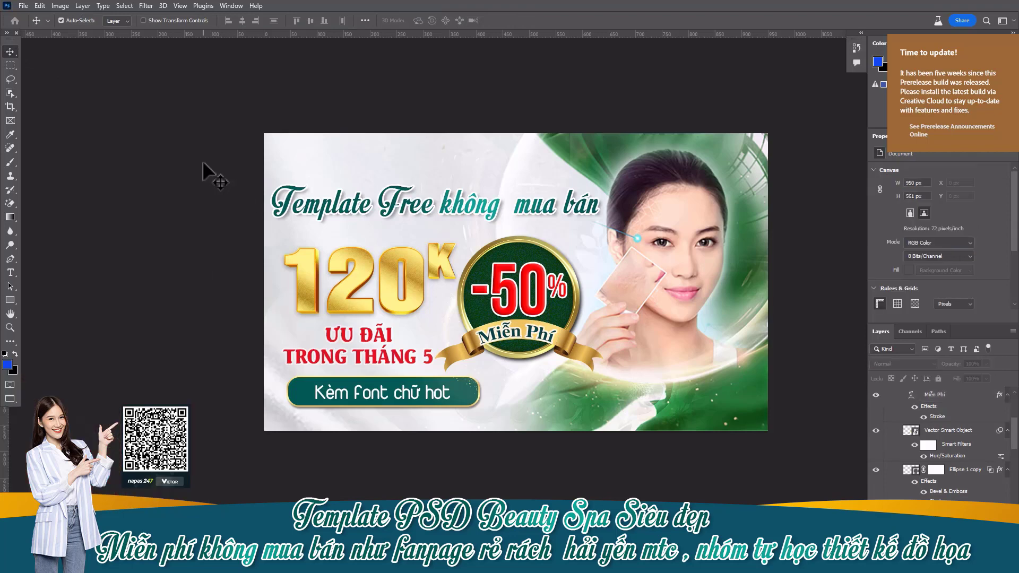
double_click(537, 289)
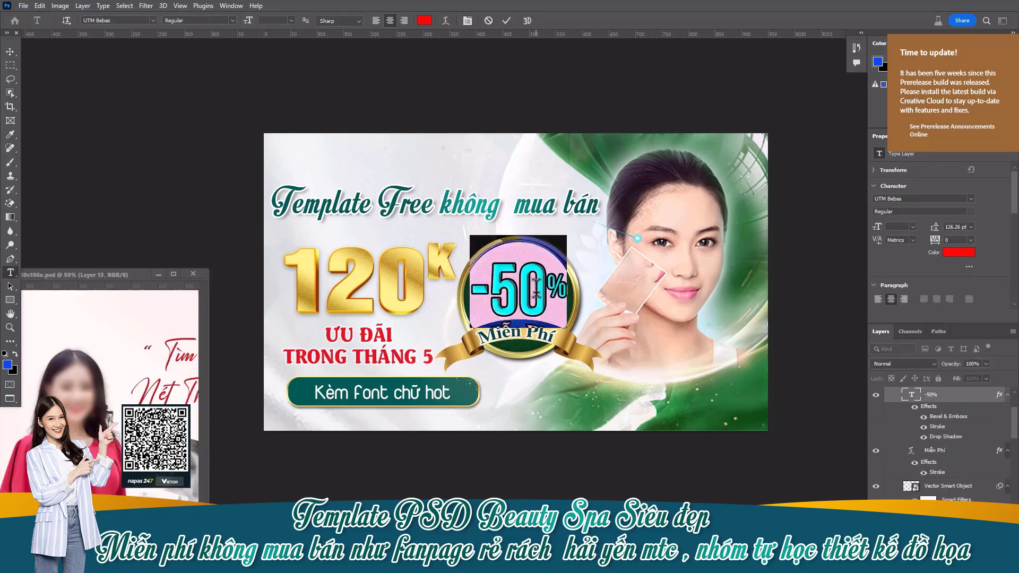
type("DO")
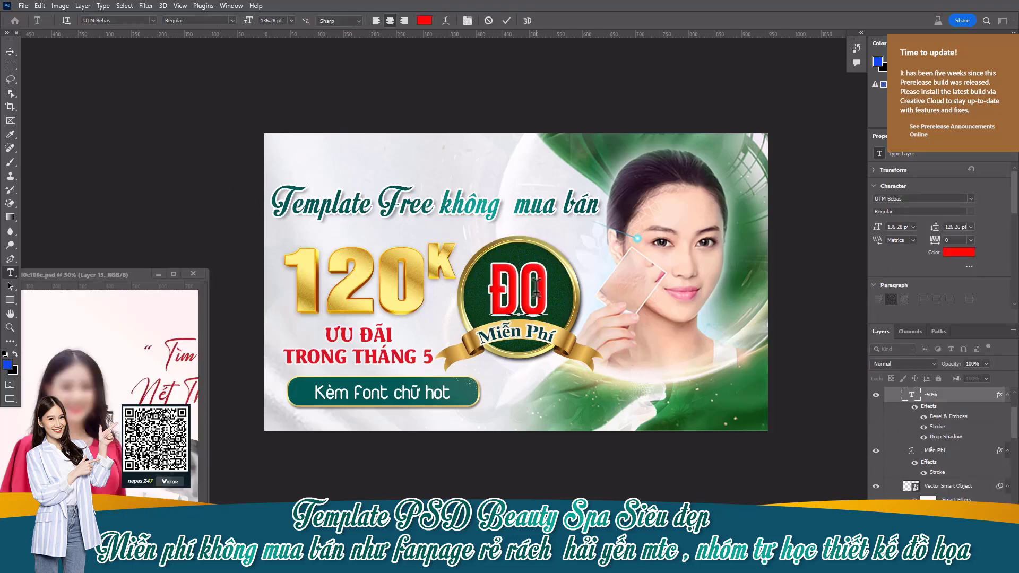
type("fjo")
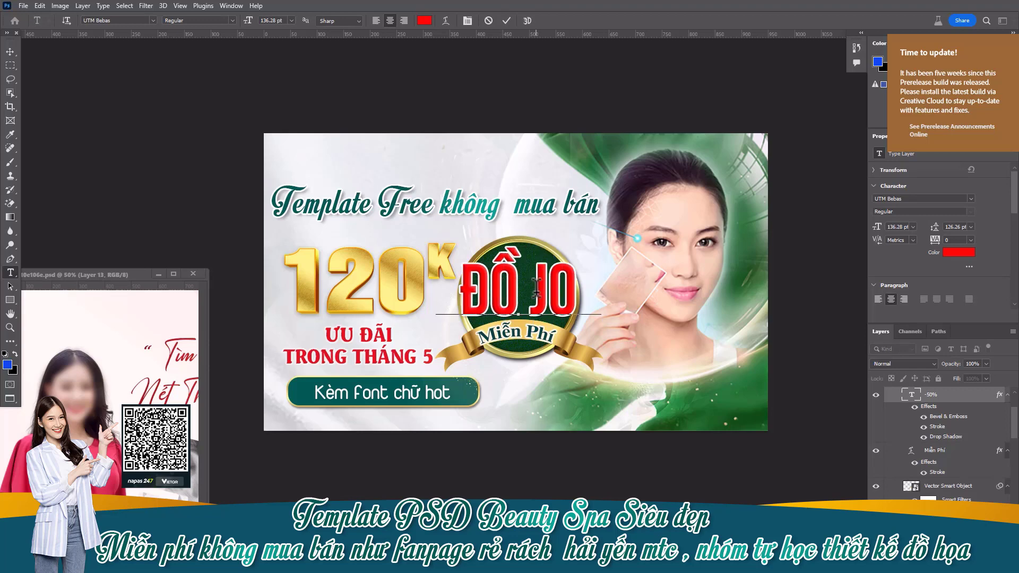
key("BackSpace")
key("BackSpace")
type("h")
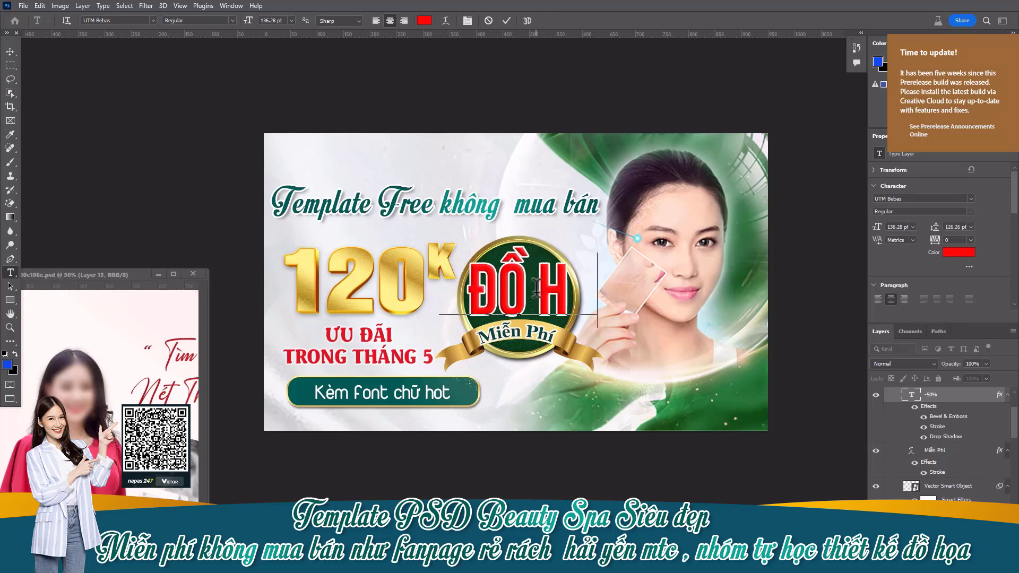
type("oaj d")
key("BackSpace")
key("BackSpace")
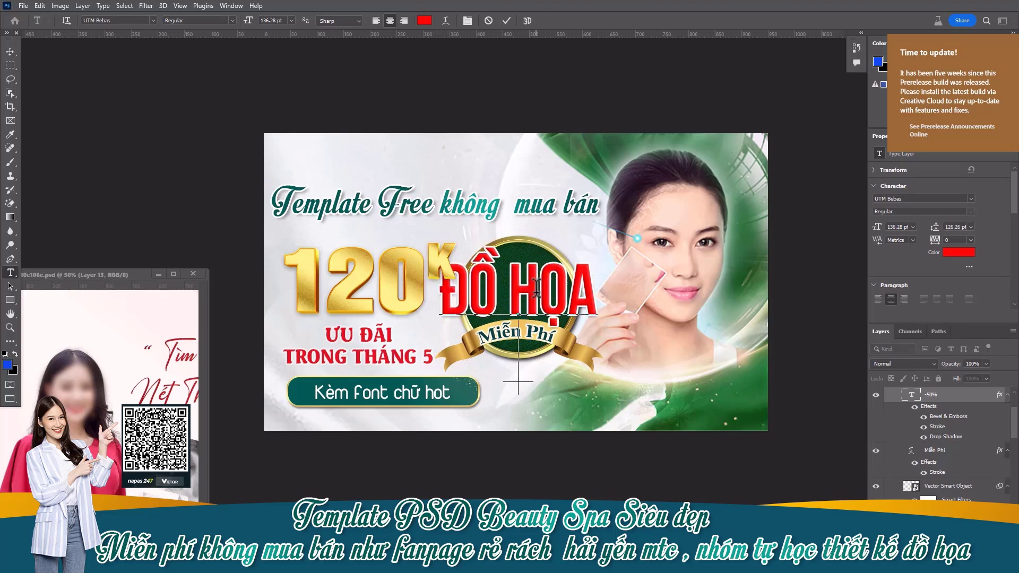
key("Return")
type("ddawng caaps")
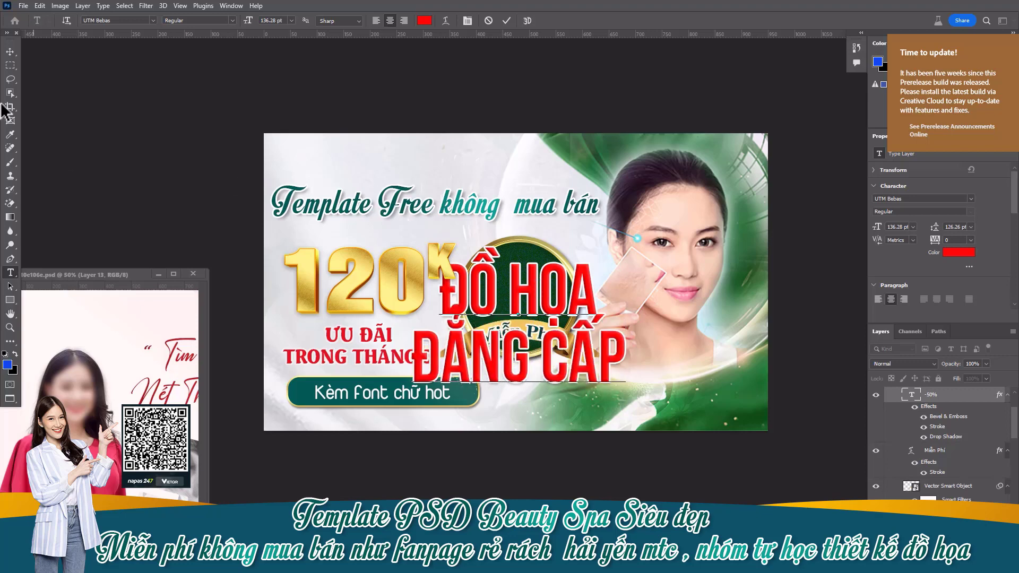
left_click(10, 51)
Step: Scale the ĐỒ HỌA ĐẲNG CẤP text down to fit inside the green badge
key("ctrl+t")
mouse_move(629, 395)
left_mouse_down()
mouse_move(500, 308)
mouse_move(539, 302)
left_mouse_up()
key("Return")
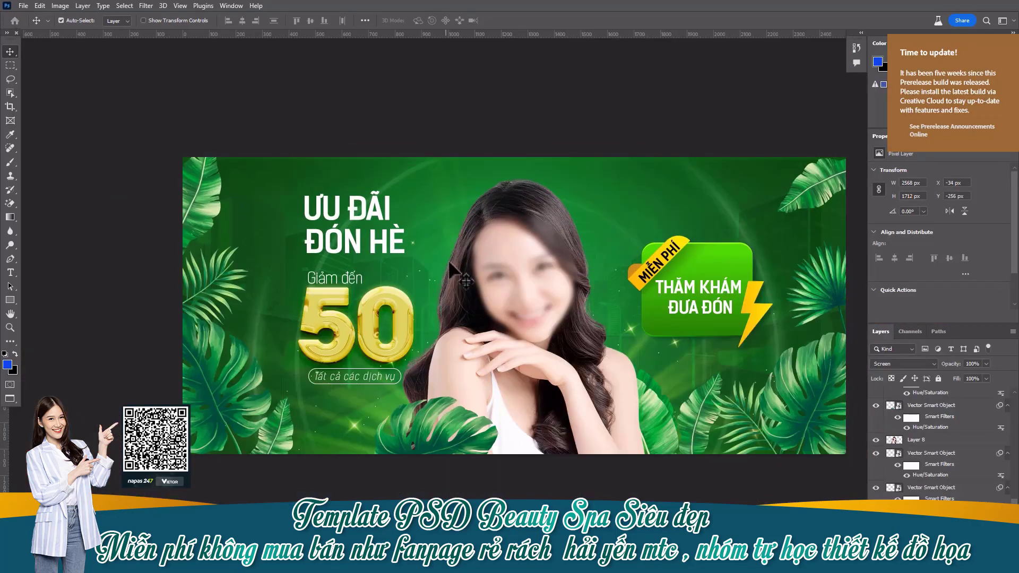
Step: Inspect the ƯU ĐÃI ĐÓN HÈ banner's text and photo layers, cancelling the missing-font warning
key("t")
left_click(625, 257)
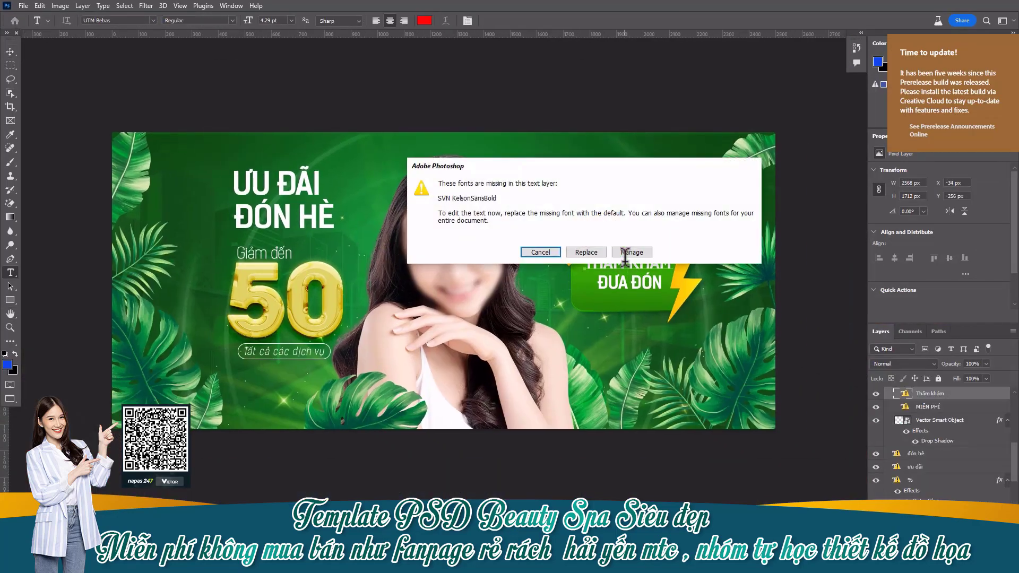
left_click(557, 253)
left_click(10, 51)
left_click(278, 186)
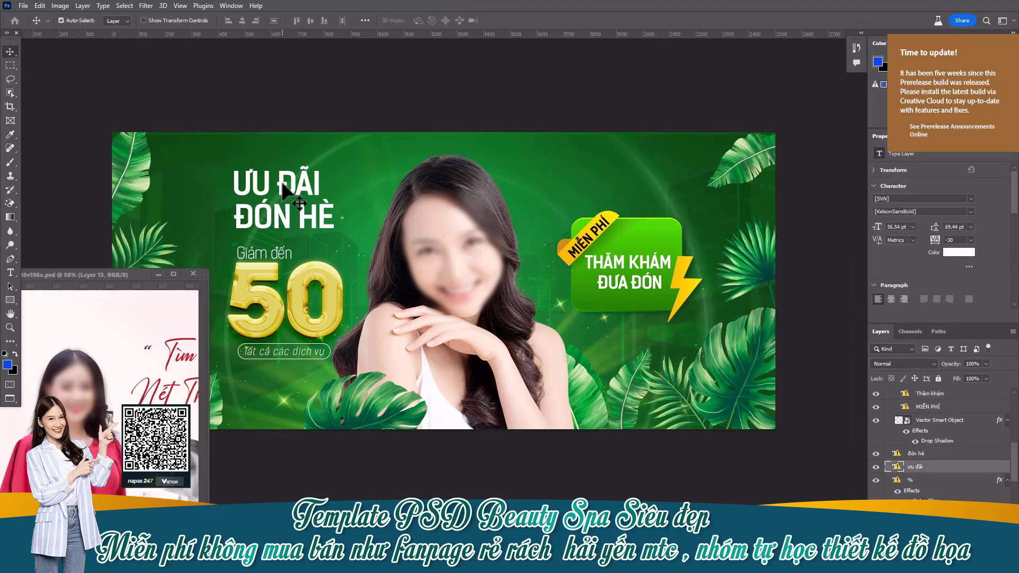
left_click(447, 275)
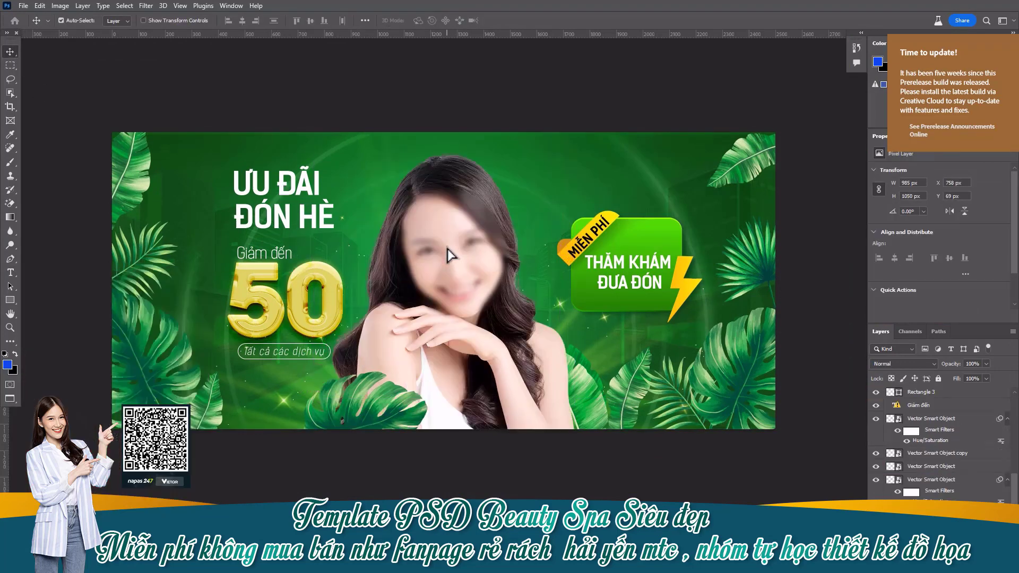
left_click(300, 349)
left_click(282, 250)
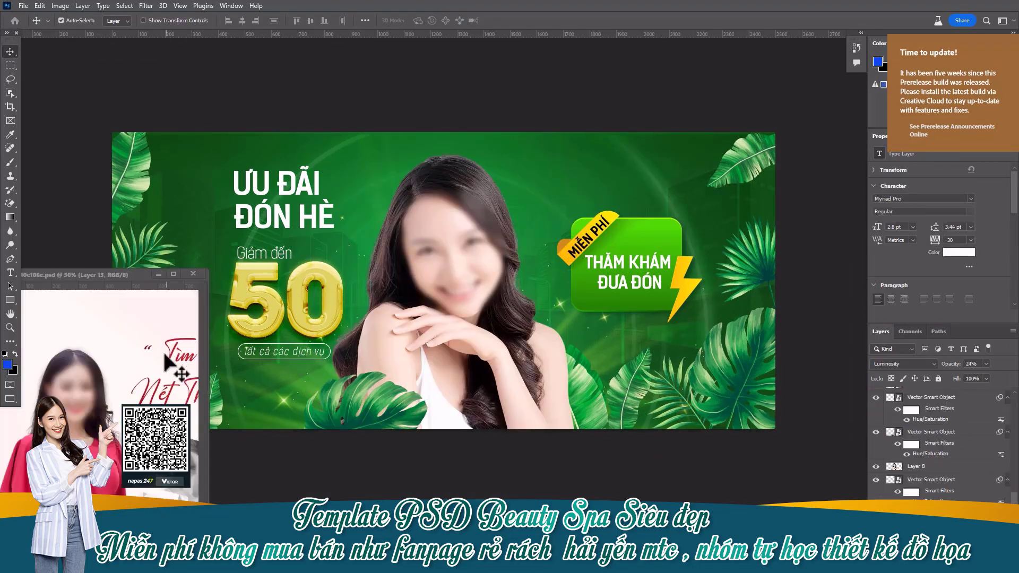
left_click_drag(745, 400, 718, 391)
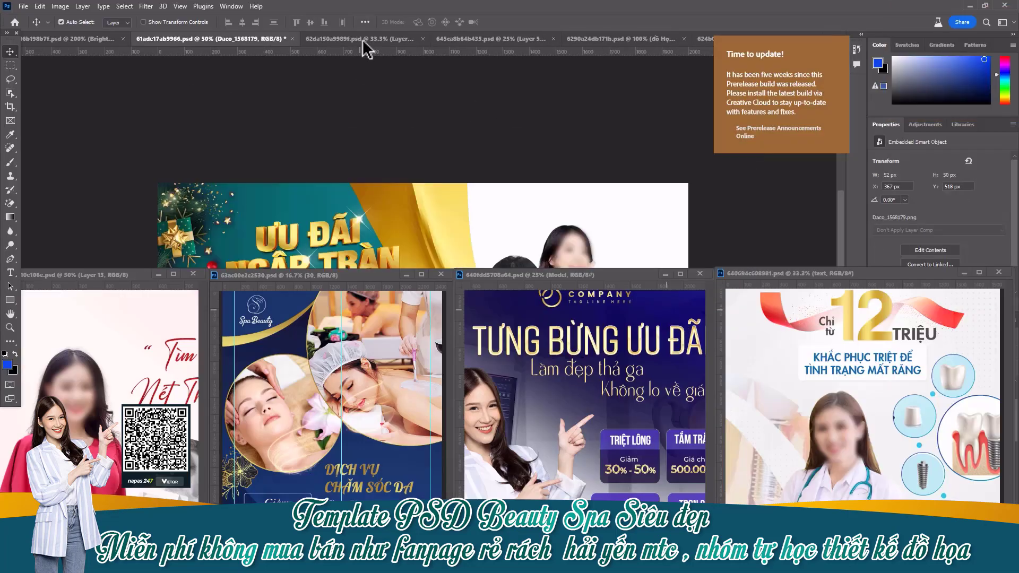
Step: Bring the Template Free banner forward and zoom out to show it whole, including the 120K offer
left_click(364, 39)
left_click(460, 38)
left_click(603, 40)
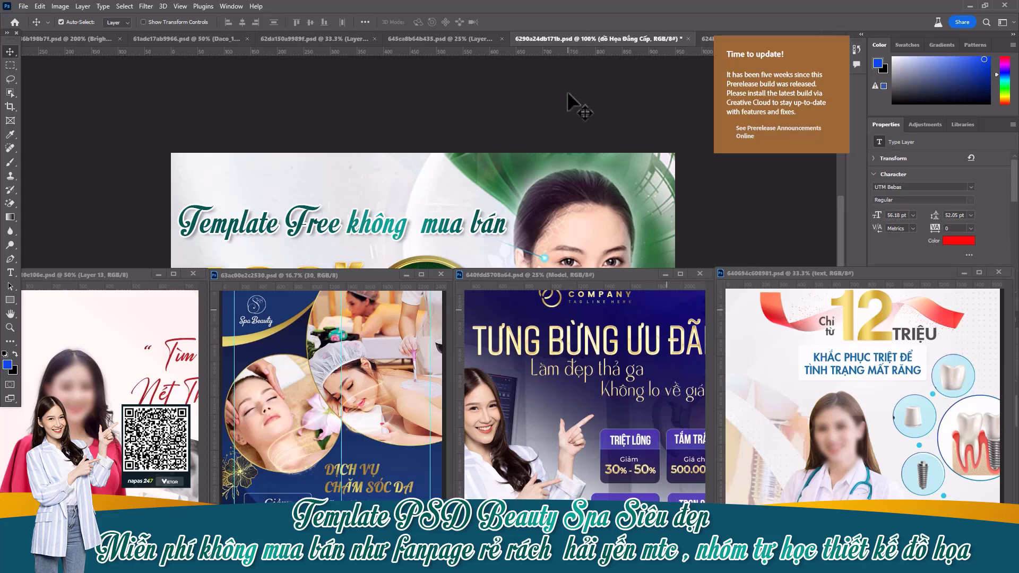
key("h")
left_click_drag(488, 200, 487, 56)
key("ctrl+minus")
key("v")
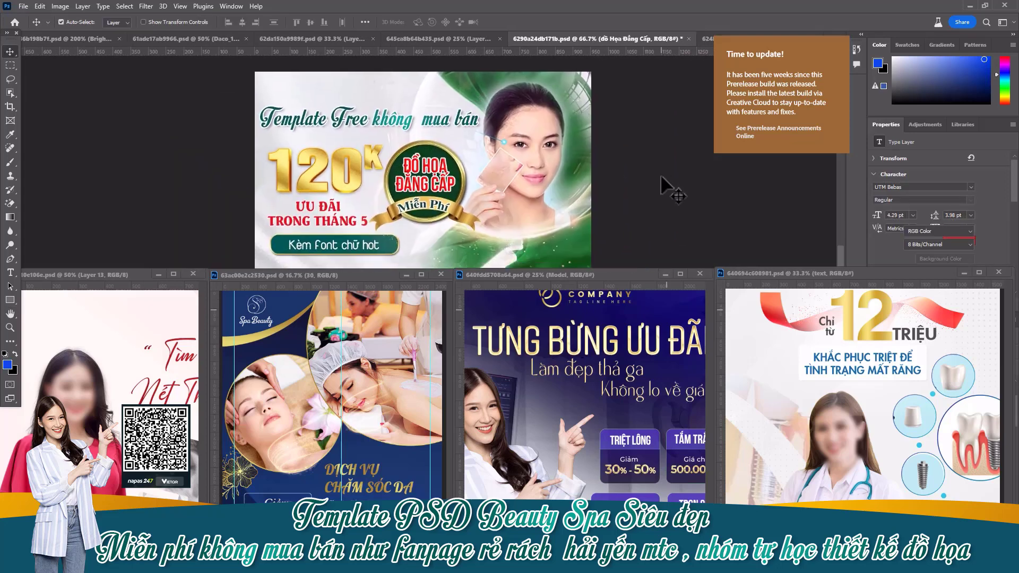
left_click(660, 174)
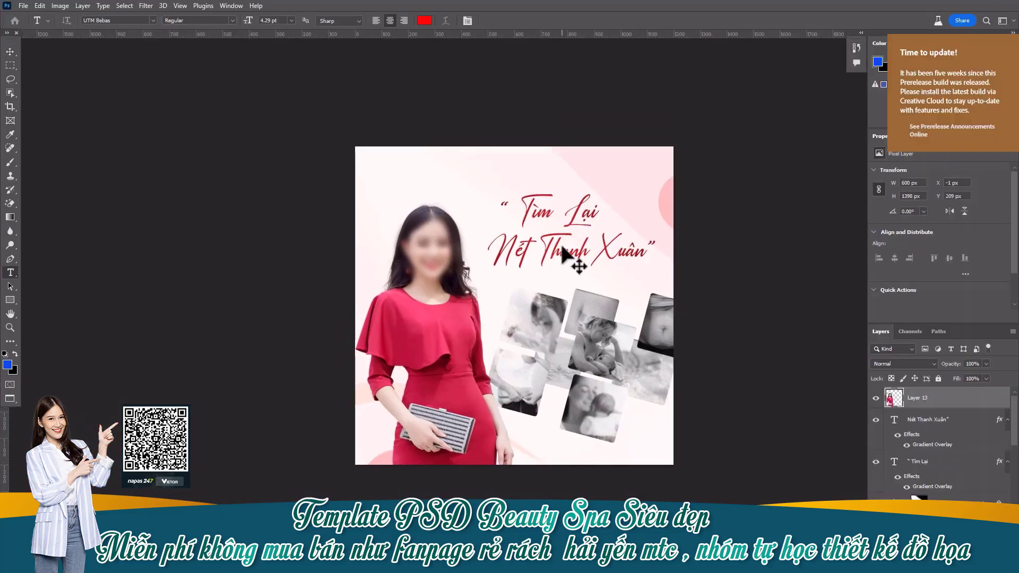
Step: Replace the Nết Thanh Xuân line with a smaller 'Không lừa gà không mua bán'
left_click(564, 255)
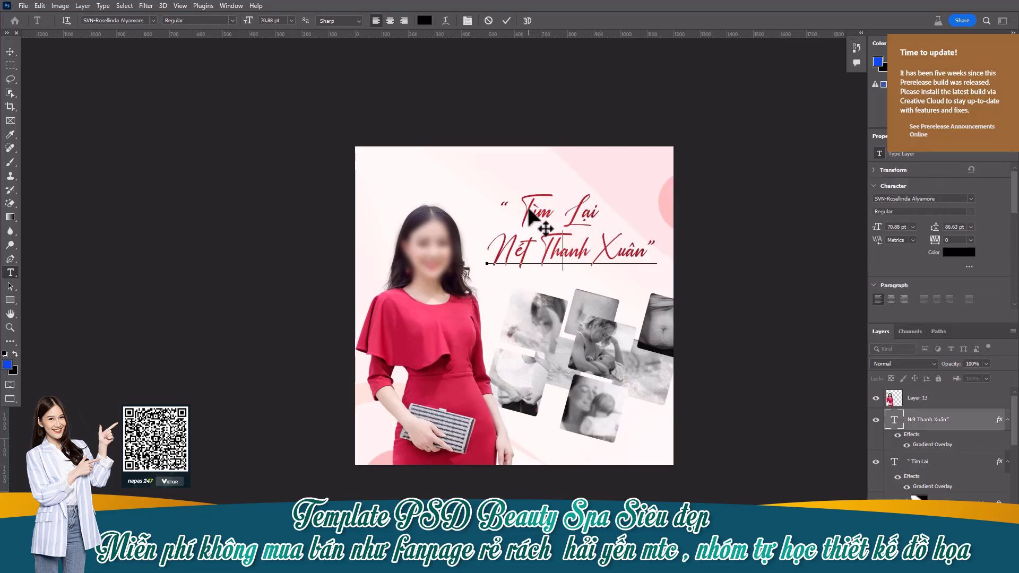
key("ctrl+a")
type("Không”")
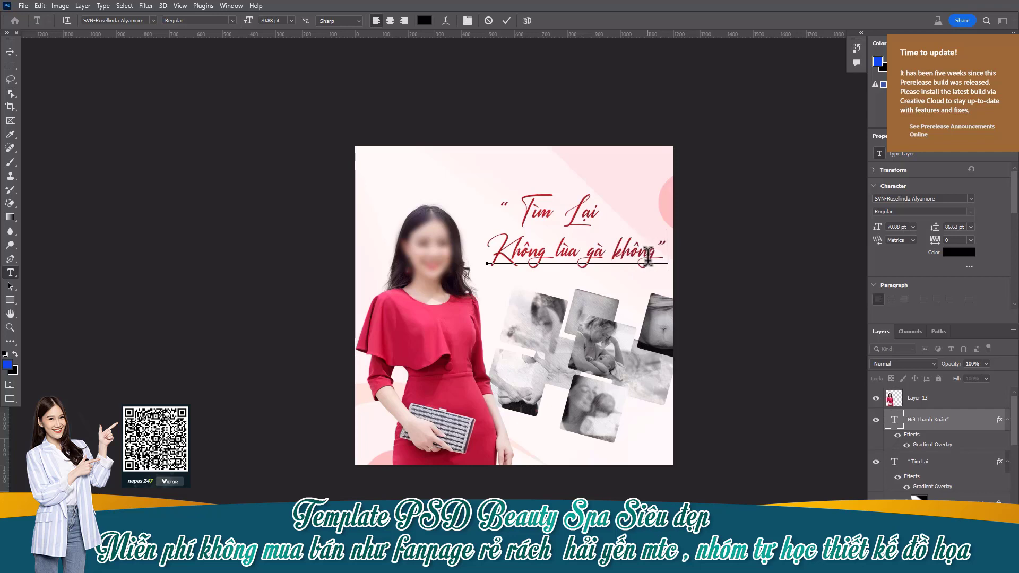
left_click(11, 52)
key("ctrl+t")
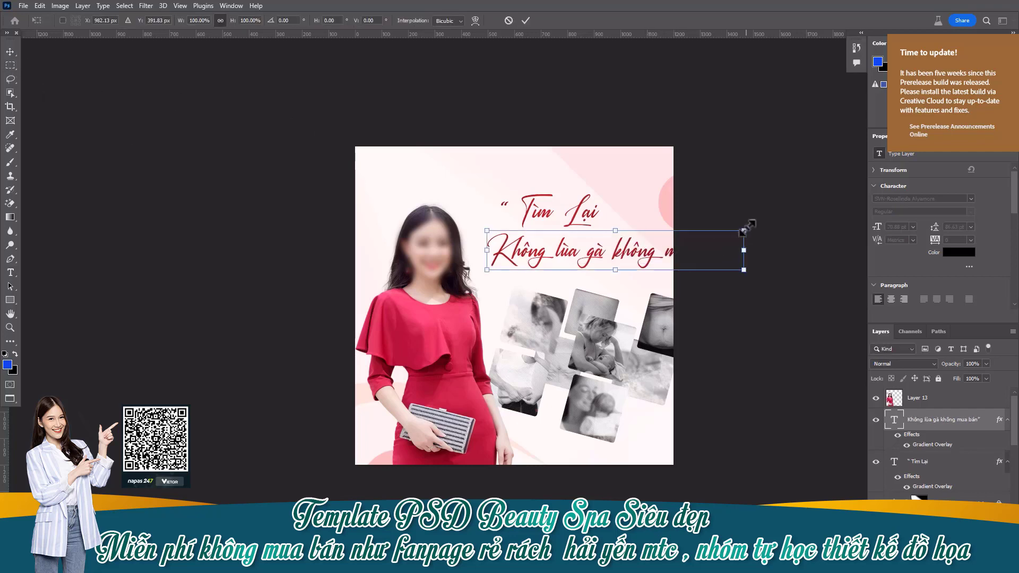
left_click_drag(744, 230, 610, 244)
key("Return")
Step: Change the Tìm Lại heading to 'Tải miễn phí' and preview the poster without the interface
key("t")
left_click(527, 210)
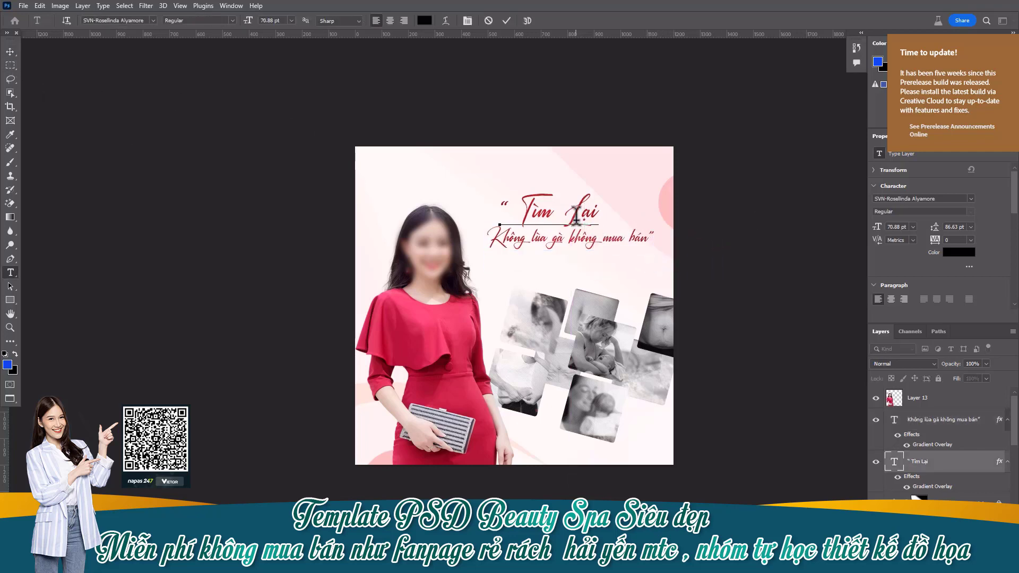
key("ctrl+a")
left_click(537, 210)
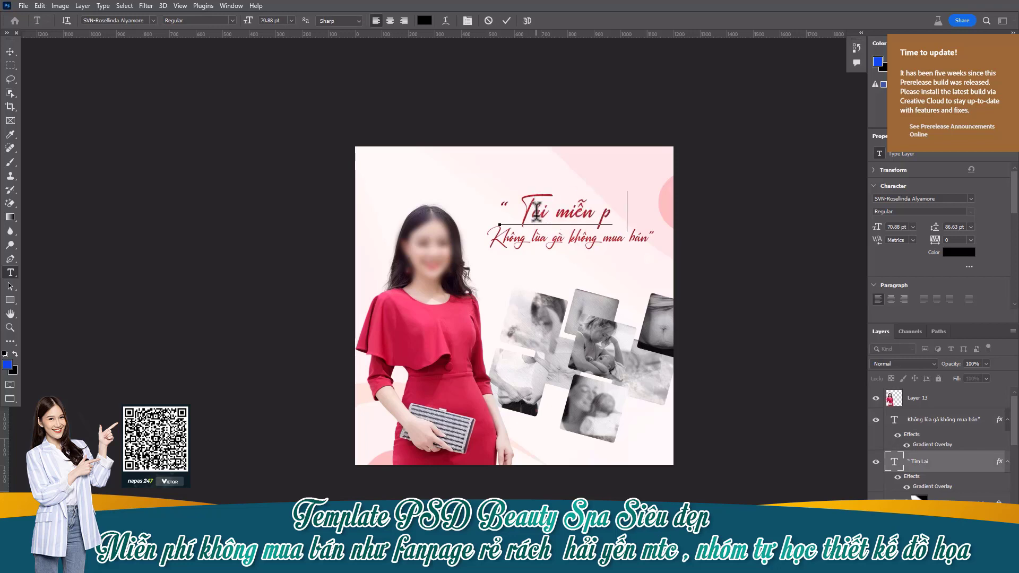
type("hí")
left_click(10, 52)
key("Tab")
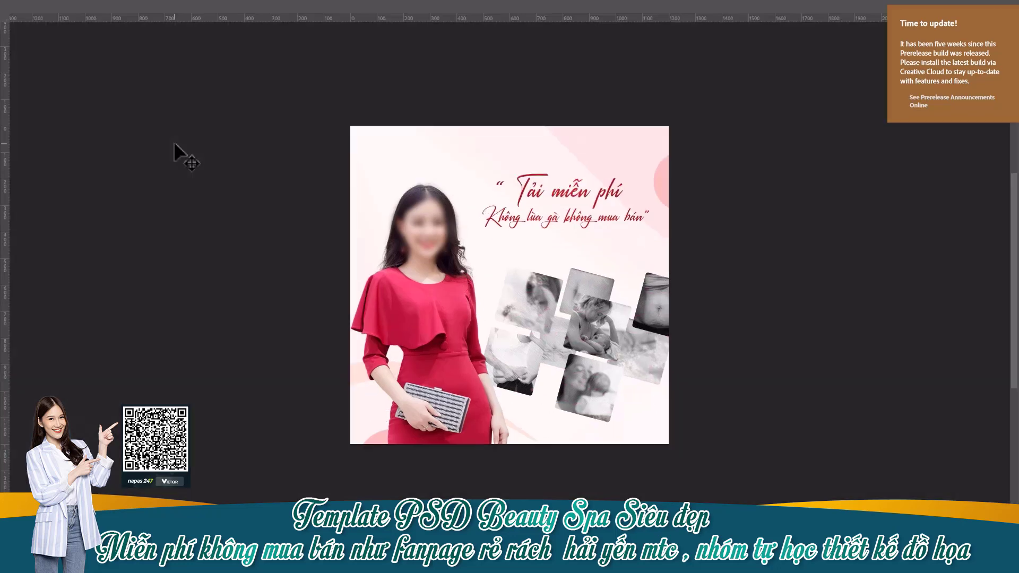
key("Tab")
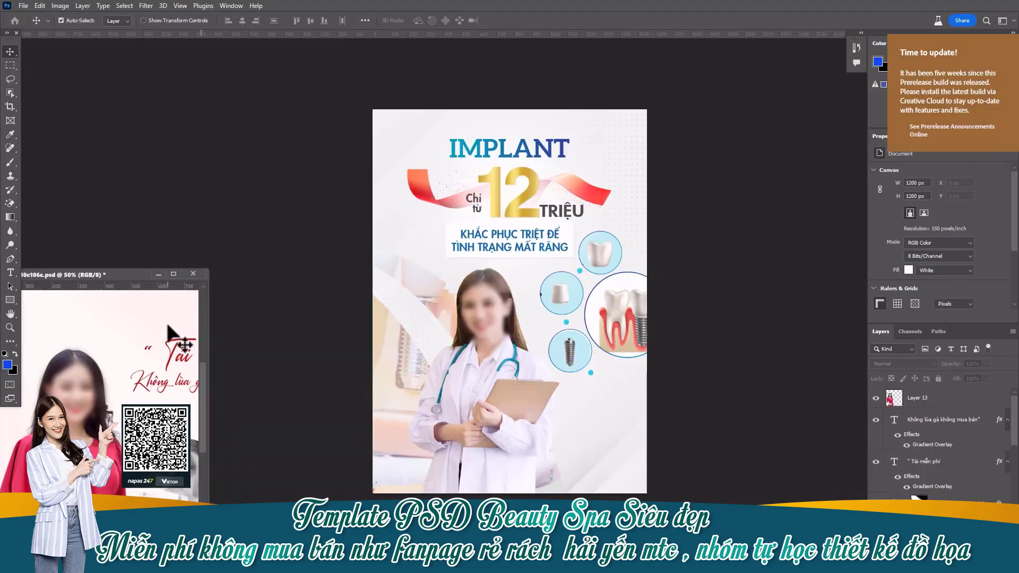
Step: Bring the Spa Beauty poster full-screen and retype its 'CHĂM SÓC DA' heading line as 'Template Free'
key("f")
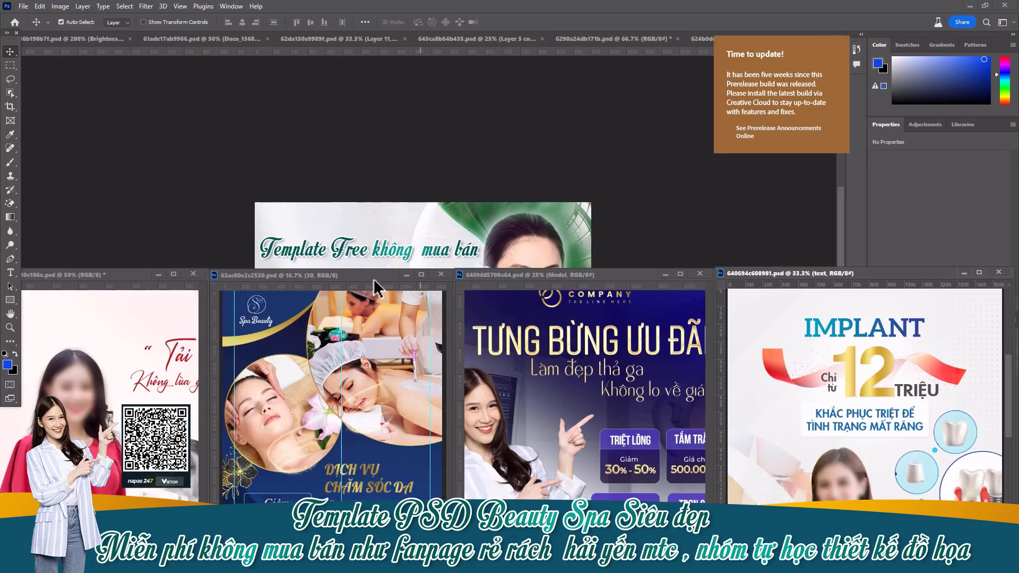
left_click(374, 279)
key("f")
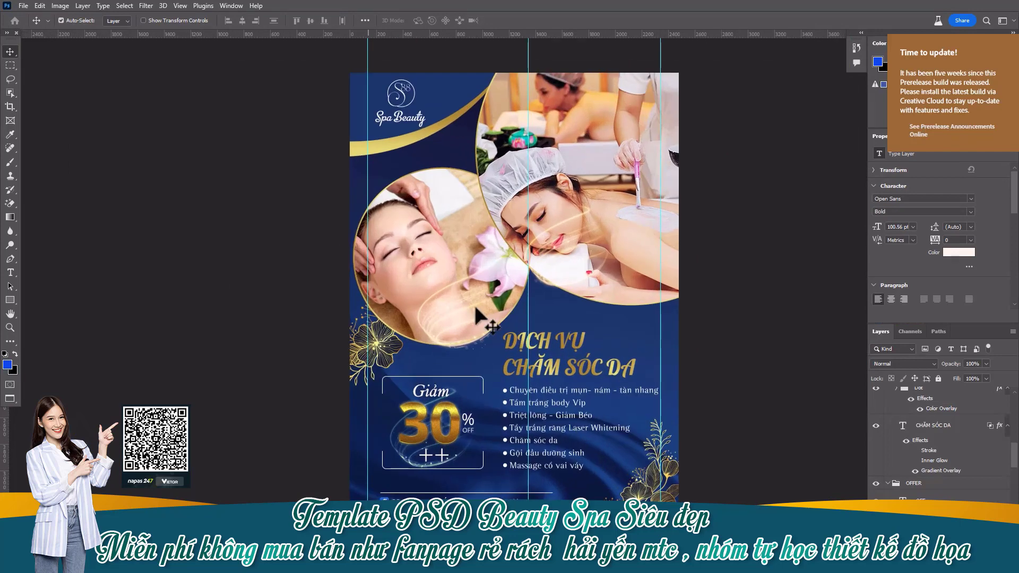
key("t")
left_click(421, 365)
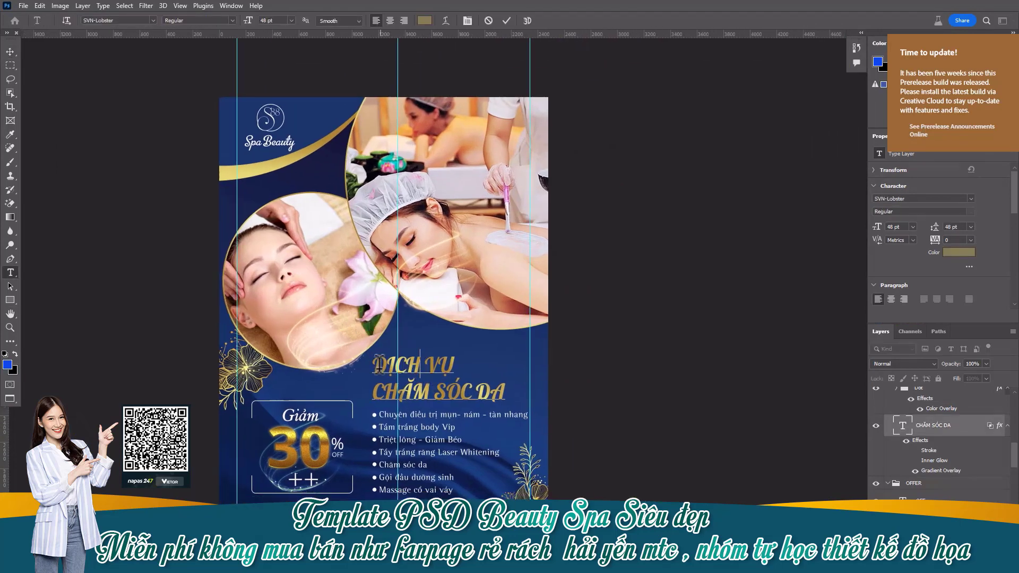
key("Left")
key("Left")
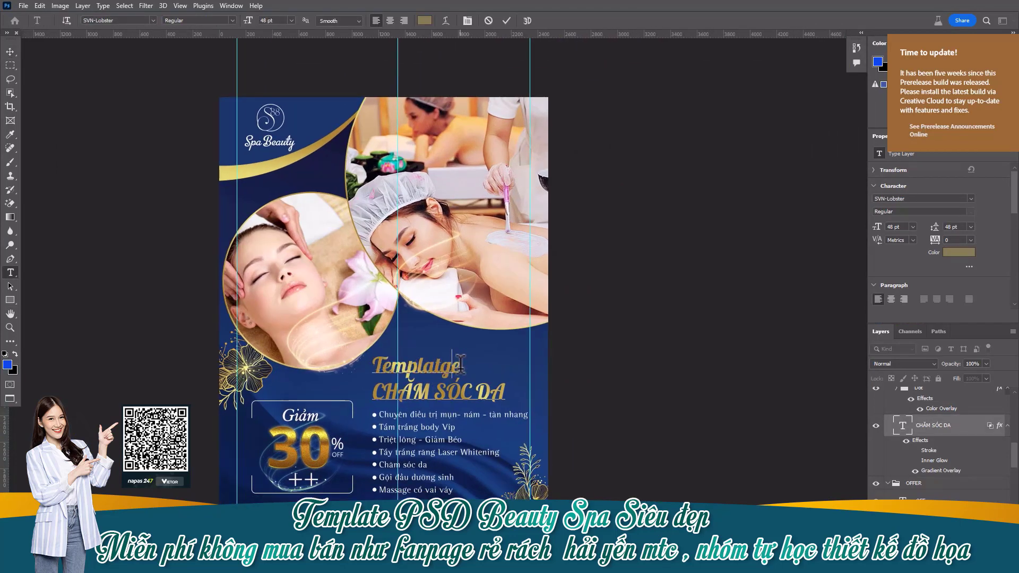
left_click_drag(374, 390, 508, 385)
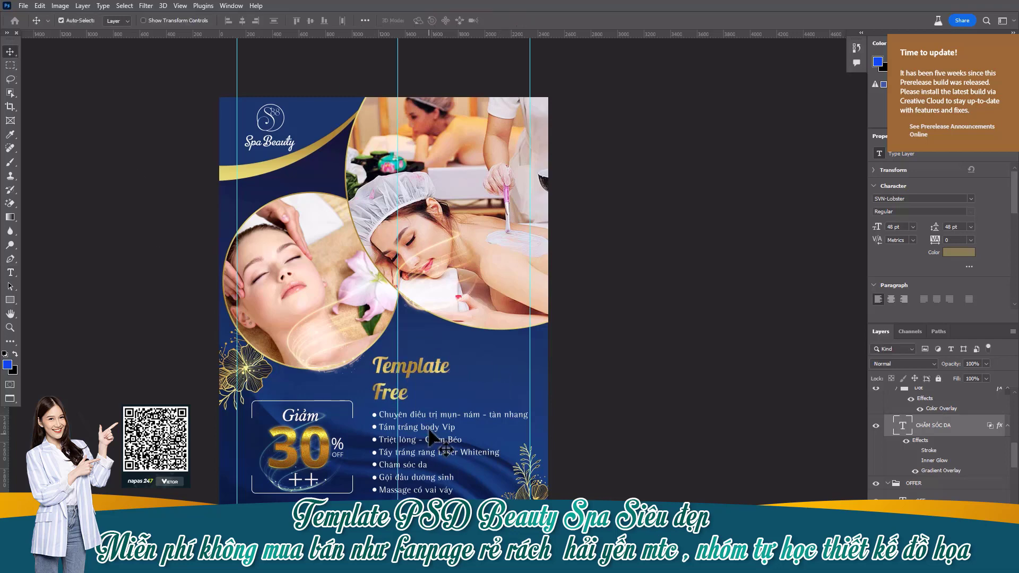
left_click(464, 439)
Step: Dismiss the missing-font warnings, undo the bullet-list deletion, and nudge the spa and face photos
left_click(541, 252)
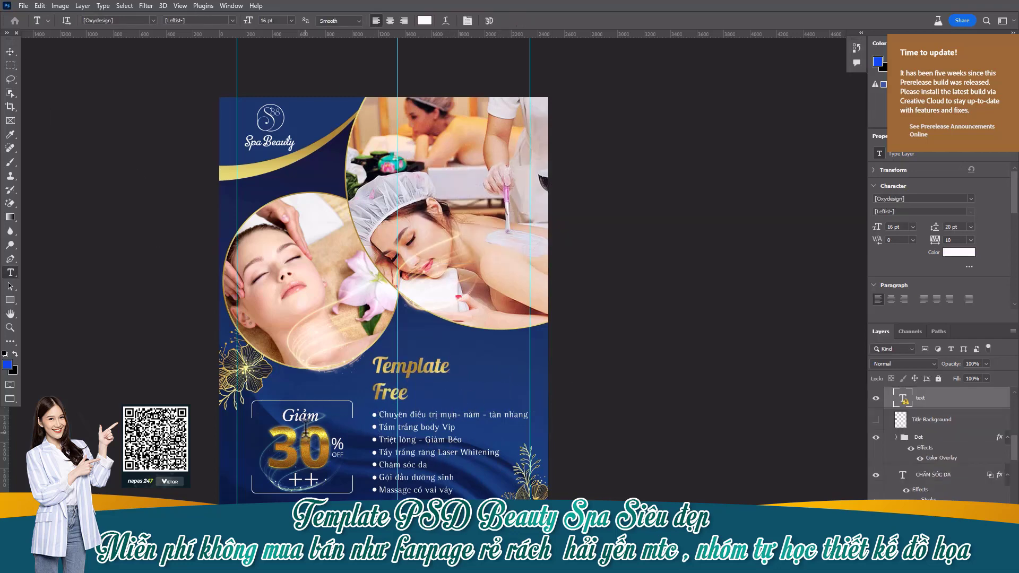
key("v")
key("Delete")
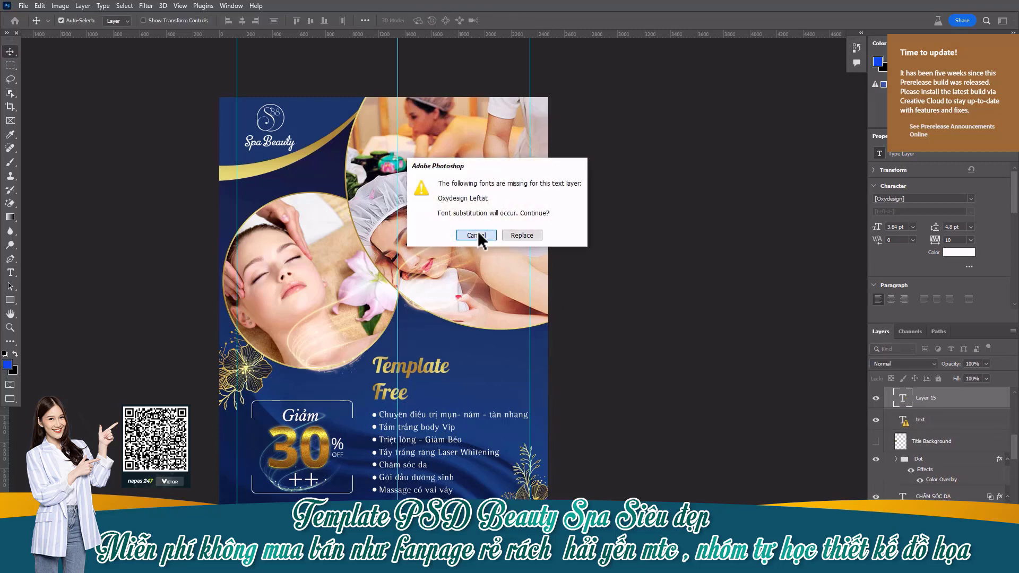
left_click(477, 231)
key("ctrl+z")
mouse_move(489, 179)
left_mouse_down()
mouse_move(507, 175)
mouse_move(486, 181)
left_mouse_up()
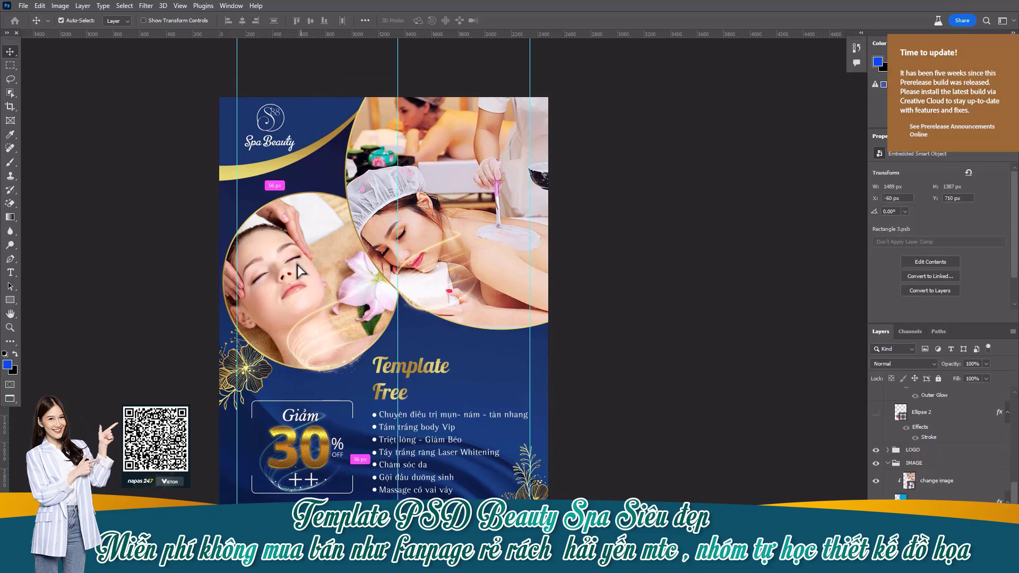
left_click_drag(272, 289, 287, 308)
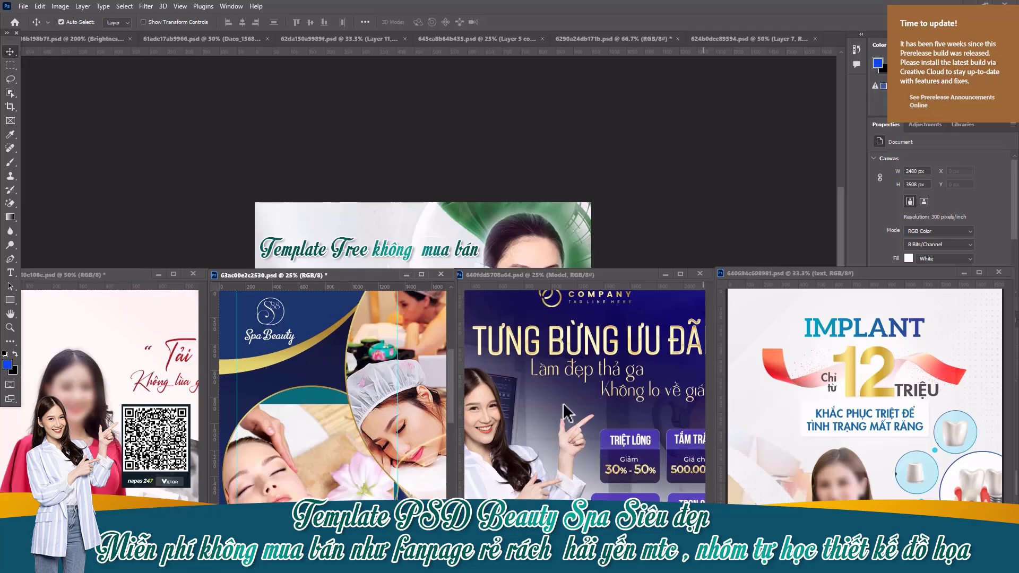
Step: Shrink the TƯNG BỪNG ƯU ĐÃI woman photo to about half size and move it higher
key("ctrl+plus")
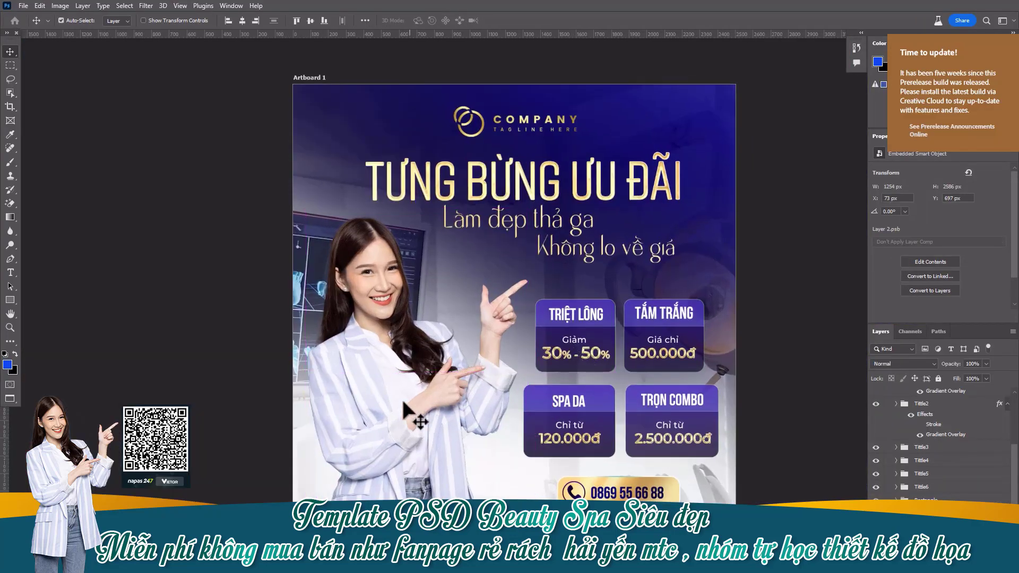
left_click_drag(404, 409, 402, 373)
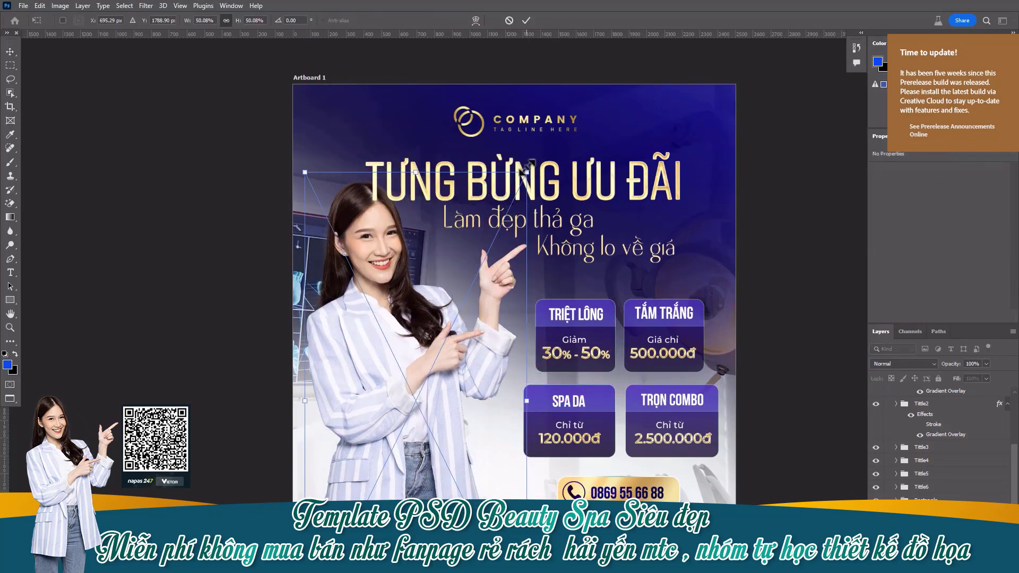
key("ctrl+t")
left_click_drag(532, 171, 452, 304)
key("Return")
left_click_drag(397, 449, 393, 390)
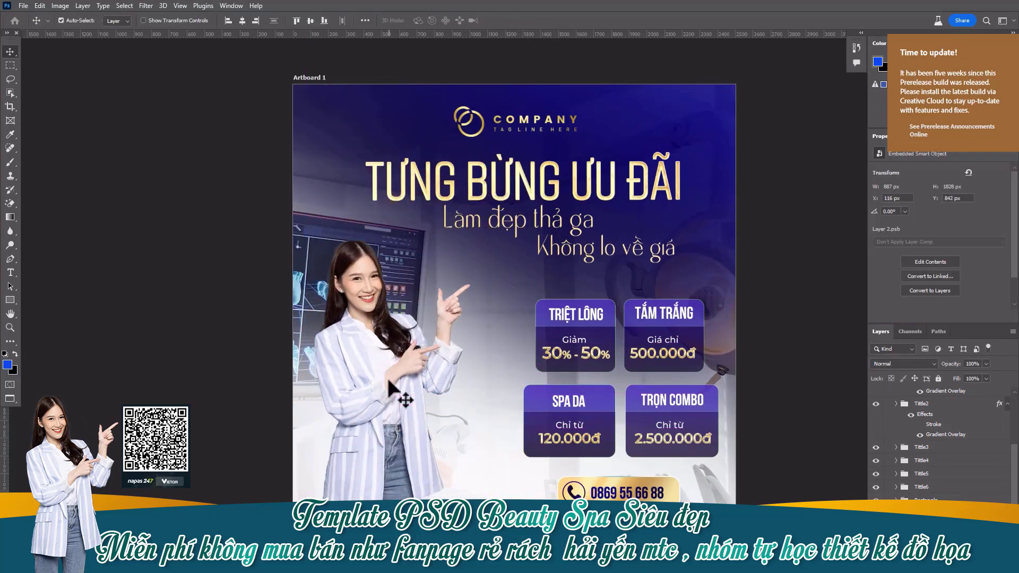
key("t")
left_click(623, 494)
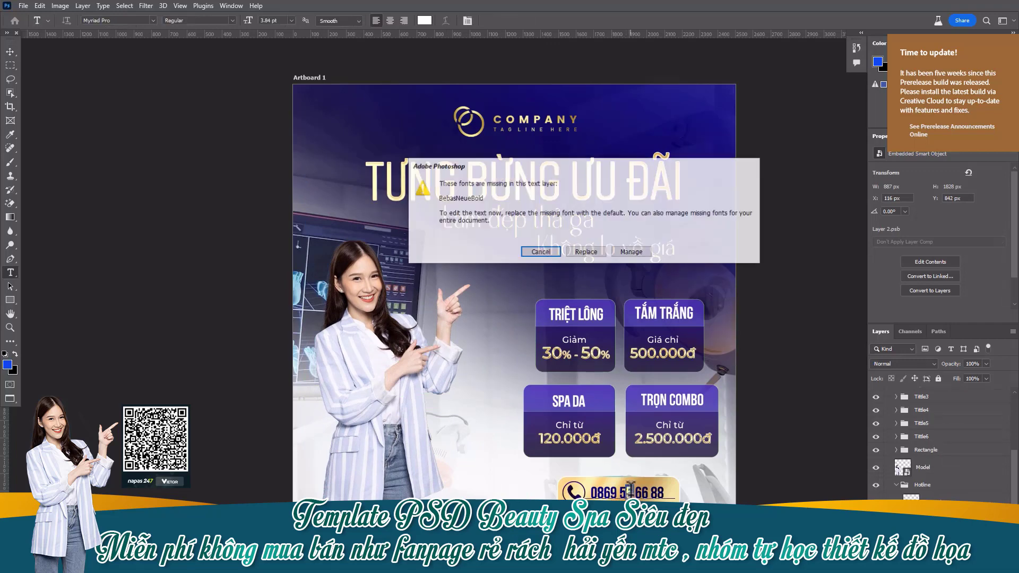
key("Return")
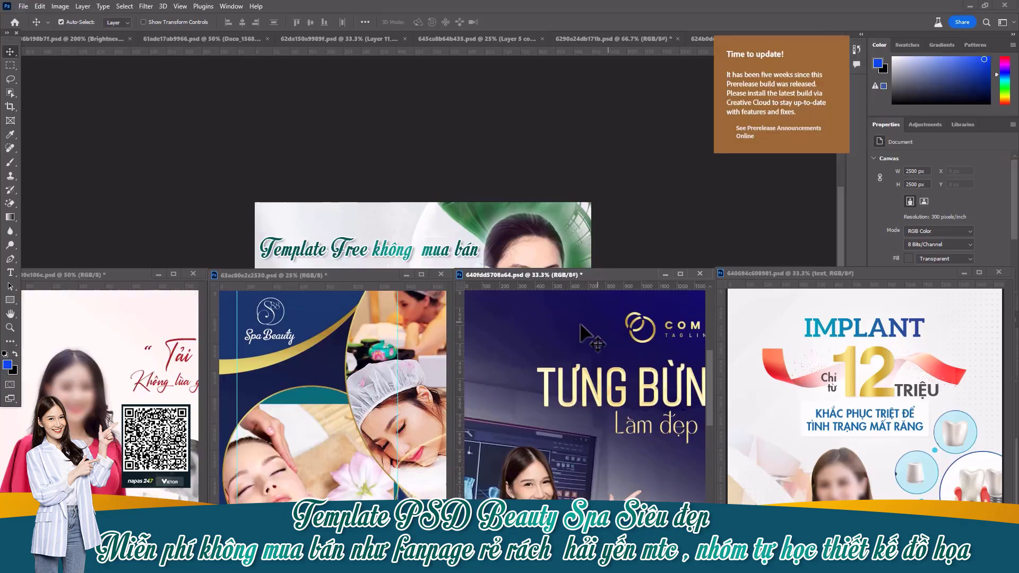
Step: Show the IMPLANT poster zoomed in, nudging the doctor photo and the 'KHẮC PHỤC TRIỆT ĐỂ' caption
left_click_drag(575, 330, 530, 313)
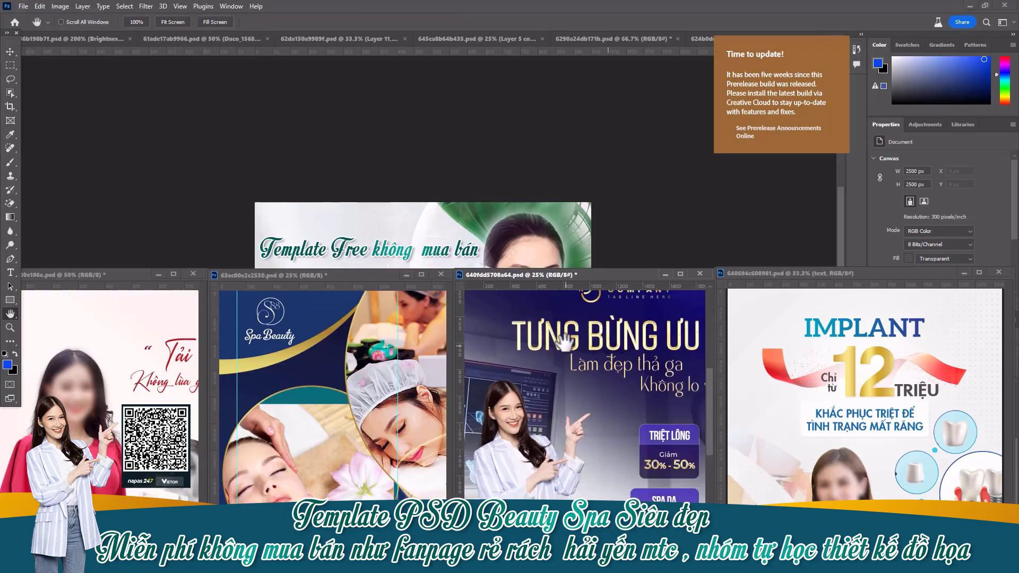
double_click(934, 276)
key("ctrl+plus")
mouse_move(483, 303)
left_mouse_down()
mouse_move(438, 297)
mouse_move(467, 298)
left_mouse_up()
left_click(659, 480)
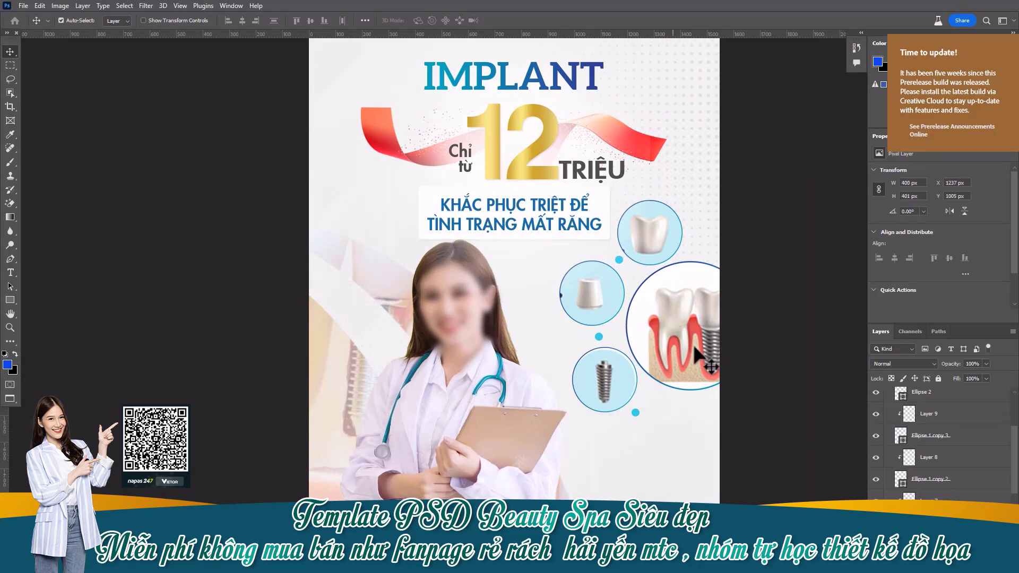
left_click_drag(535, 219, 529, 229)
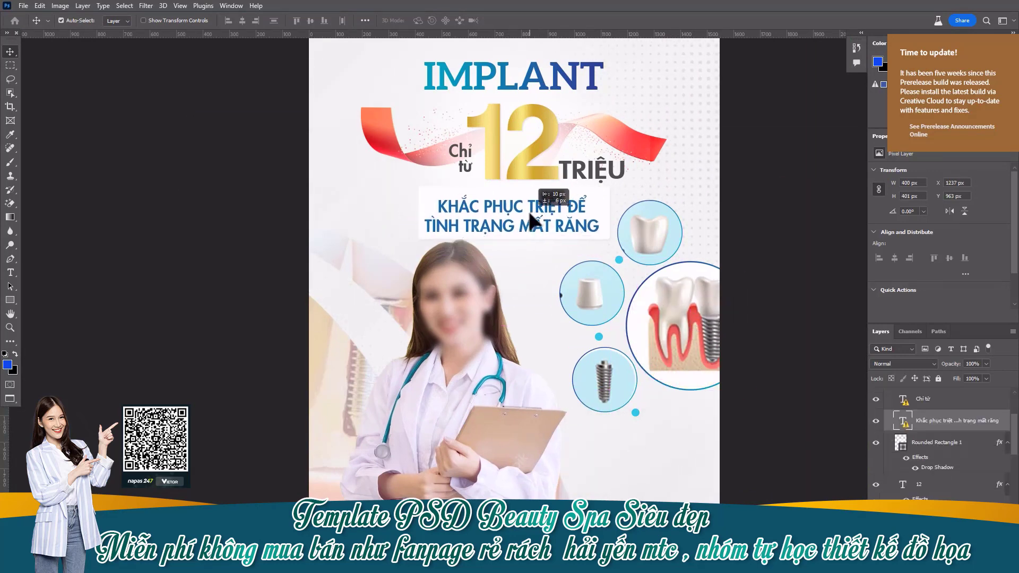